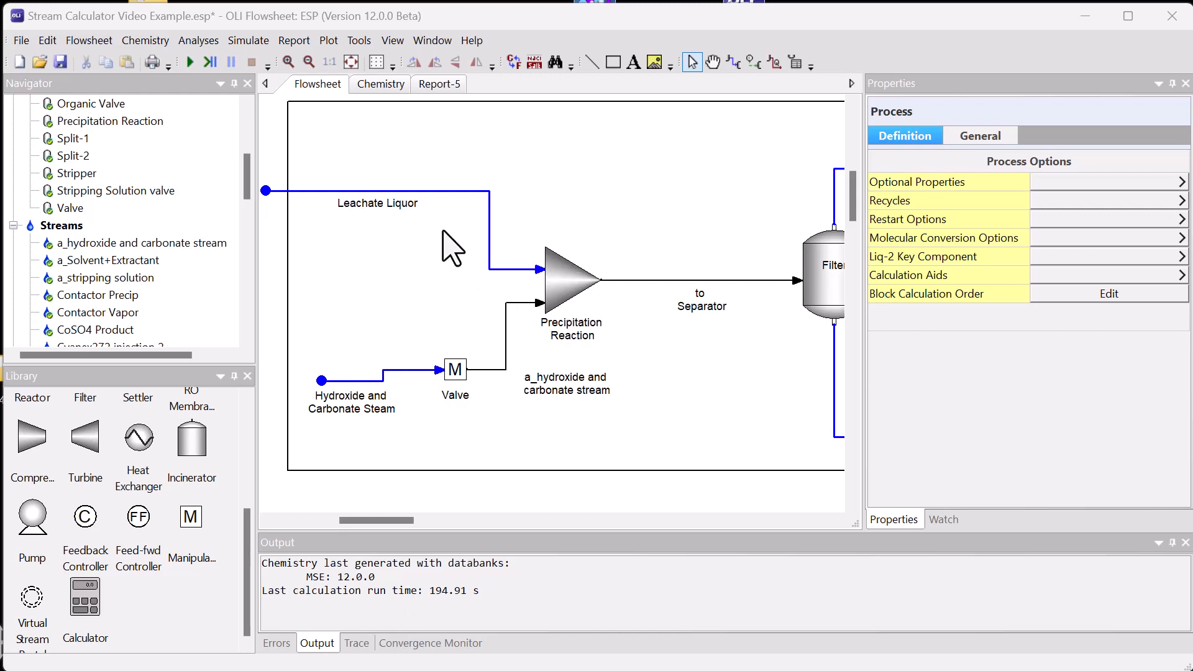
Step: Review the Leachate Liquor stream's parameters and its full inflow composition
click(407, 191)
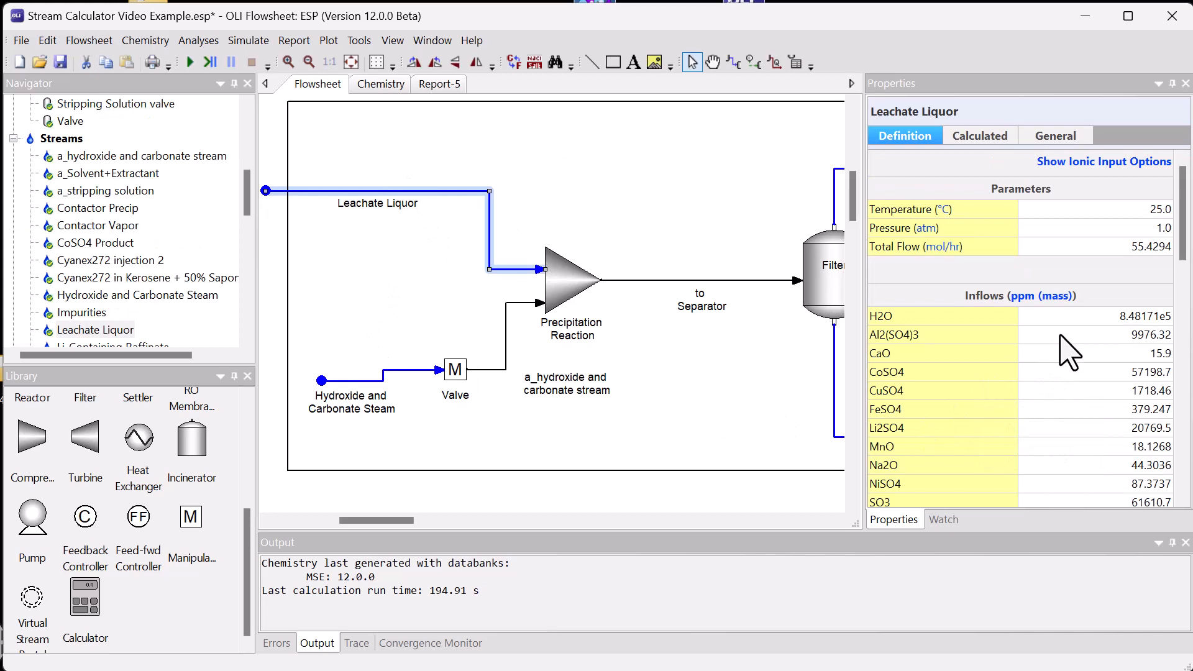
scroll(1069, 351, down, 1)
click(1081, 323)
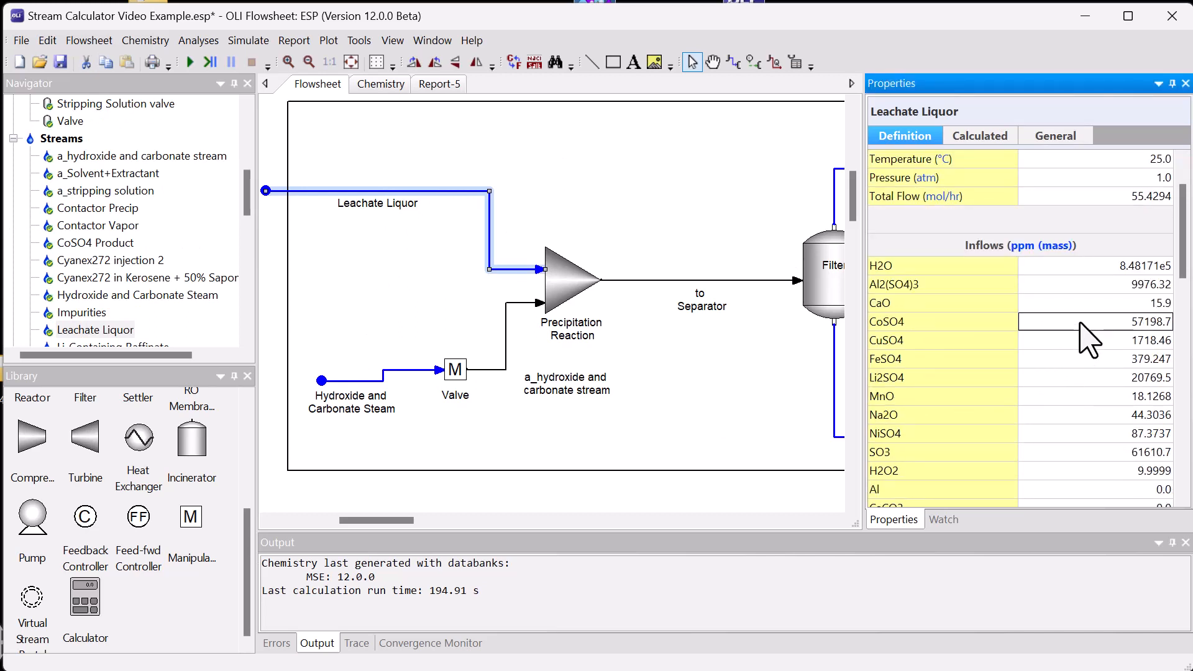
scroll(1018, 438, down, 3)
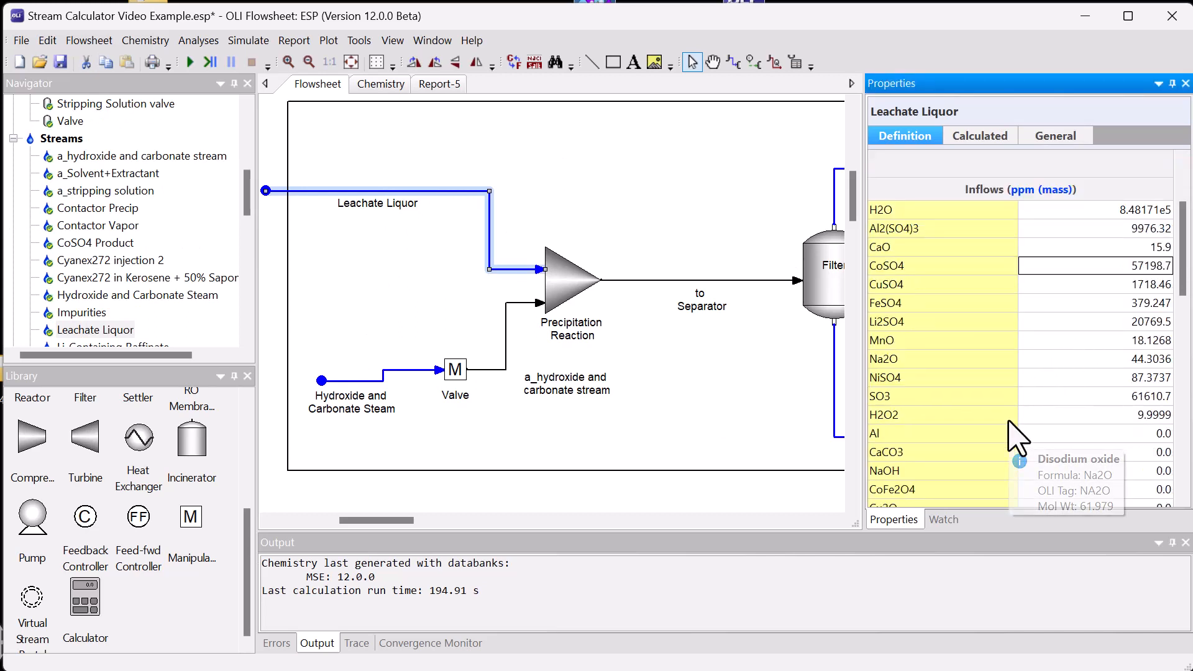
scroll(1018, 438, up, 4)
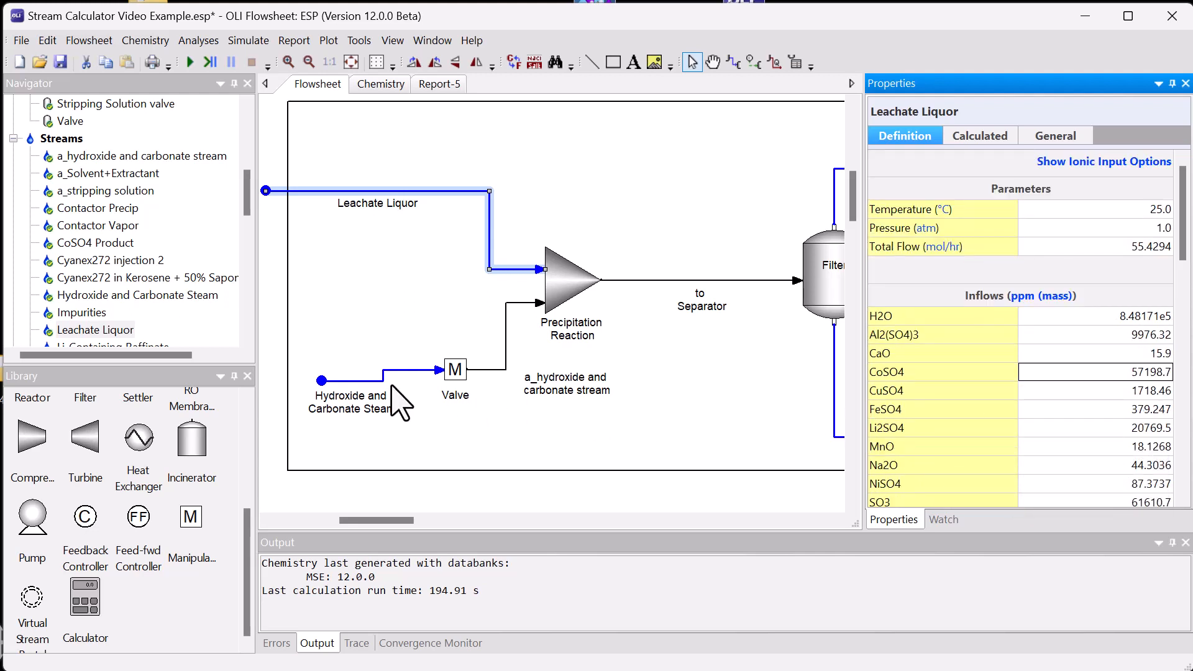
Step: Inspect the Hydroxide and Carbonate Steam feed, the to Separator stream and the Filter block's definition
click(368, 381)
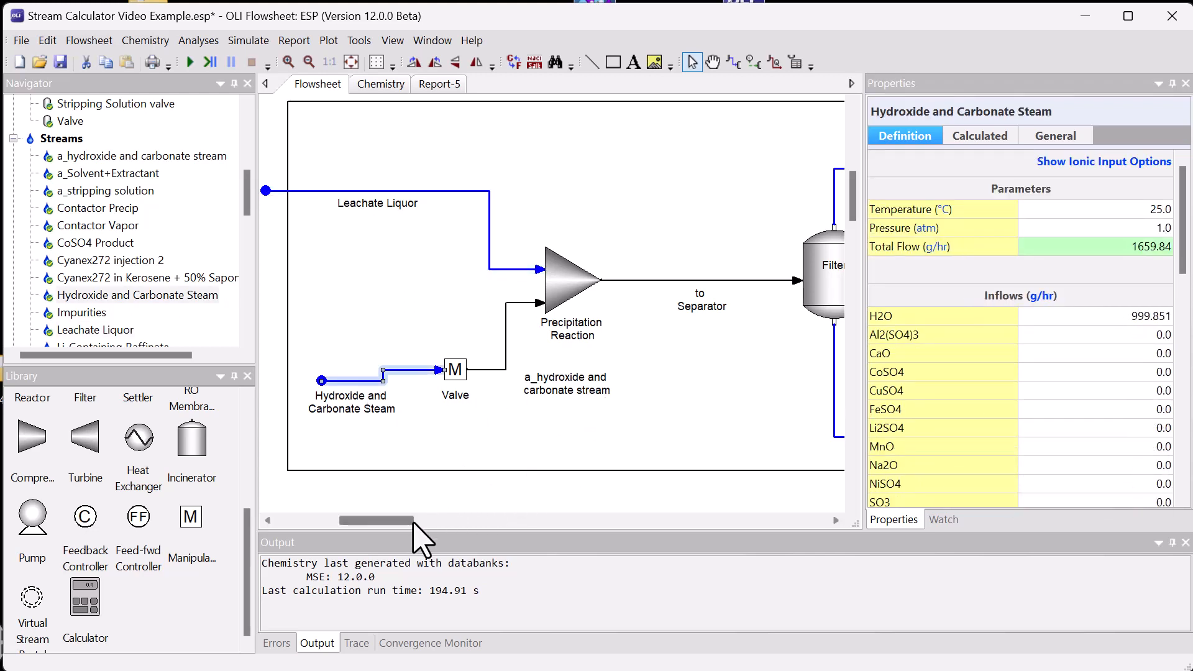
drag(407, 524, 433, 524)
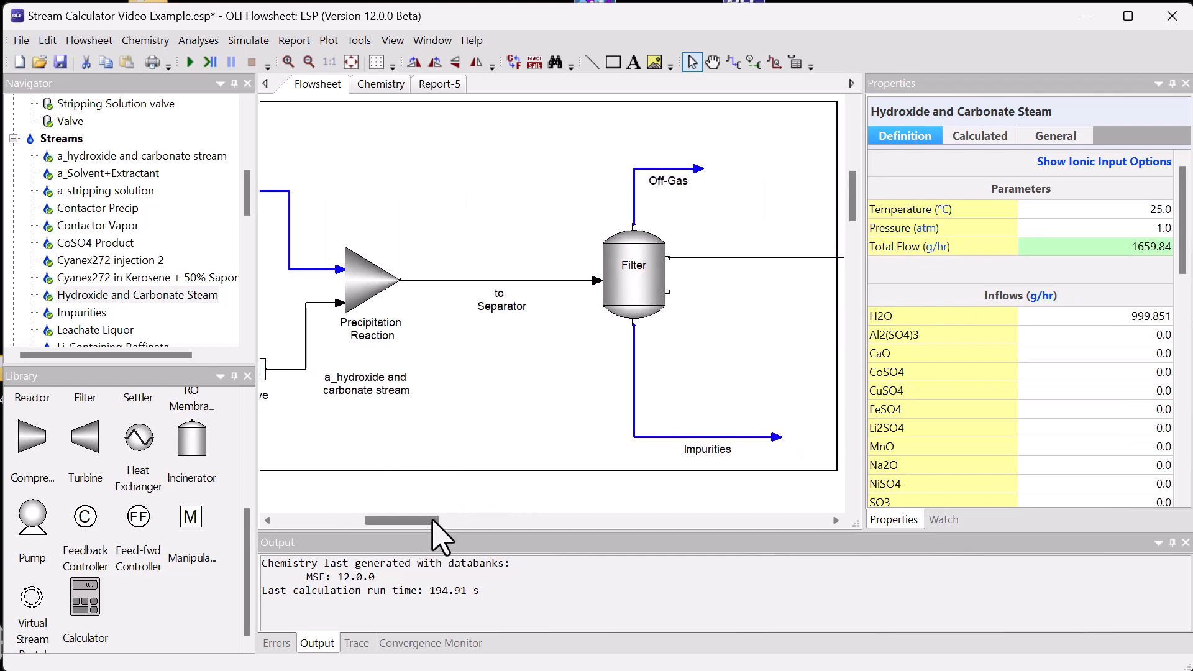
click(527, 280)
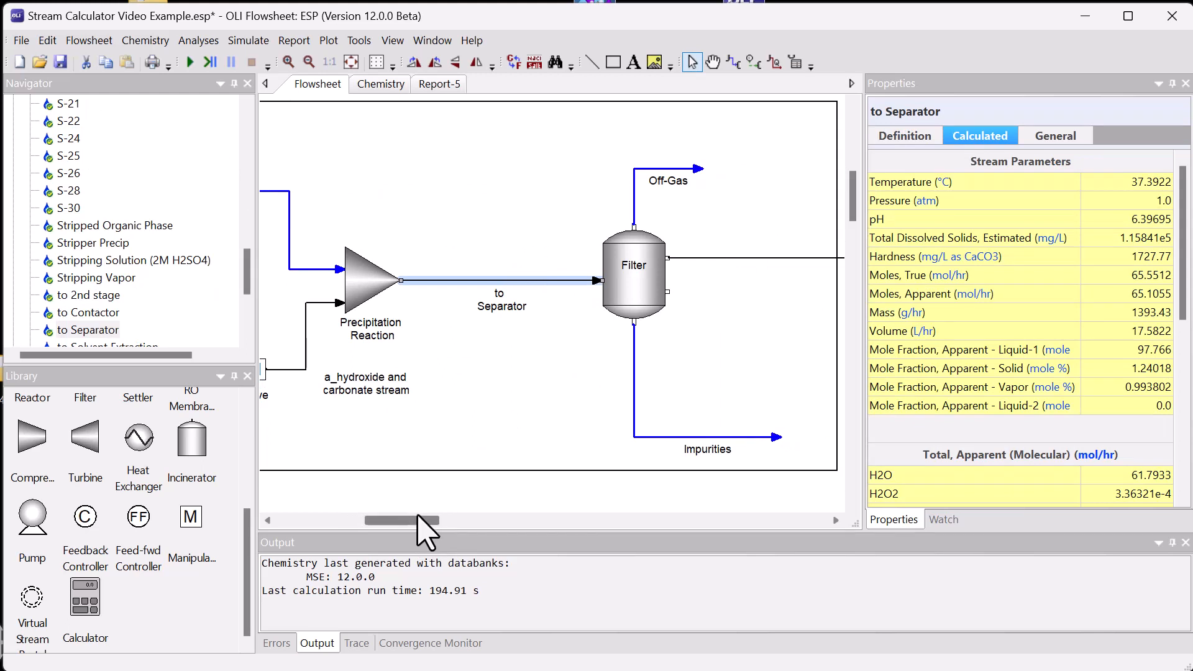
drag(419, 519, 437, 519)
click(494, 264)
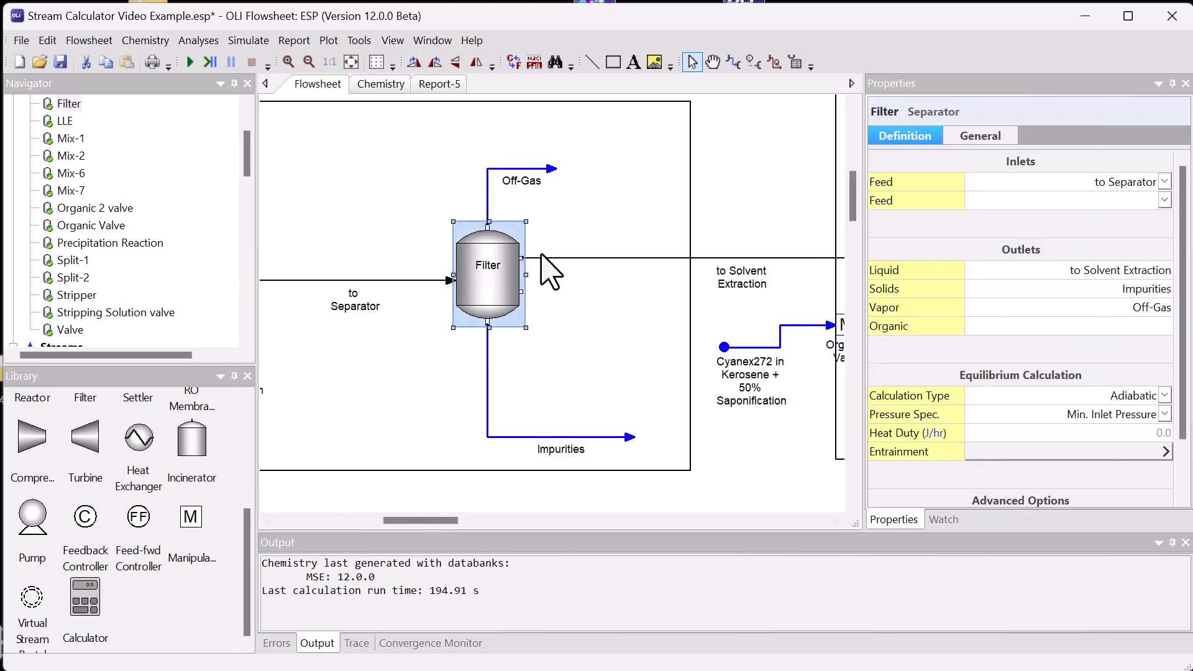
Step: Examine the Solvent Extraction section of the flowsheet from Mix-1 through the LLE block to Mix-7
drag(445, 519, 506, 509)
scroll(597, 392, up, 2)
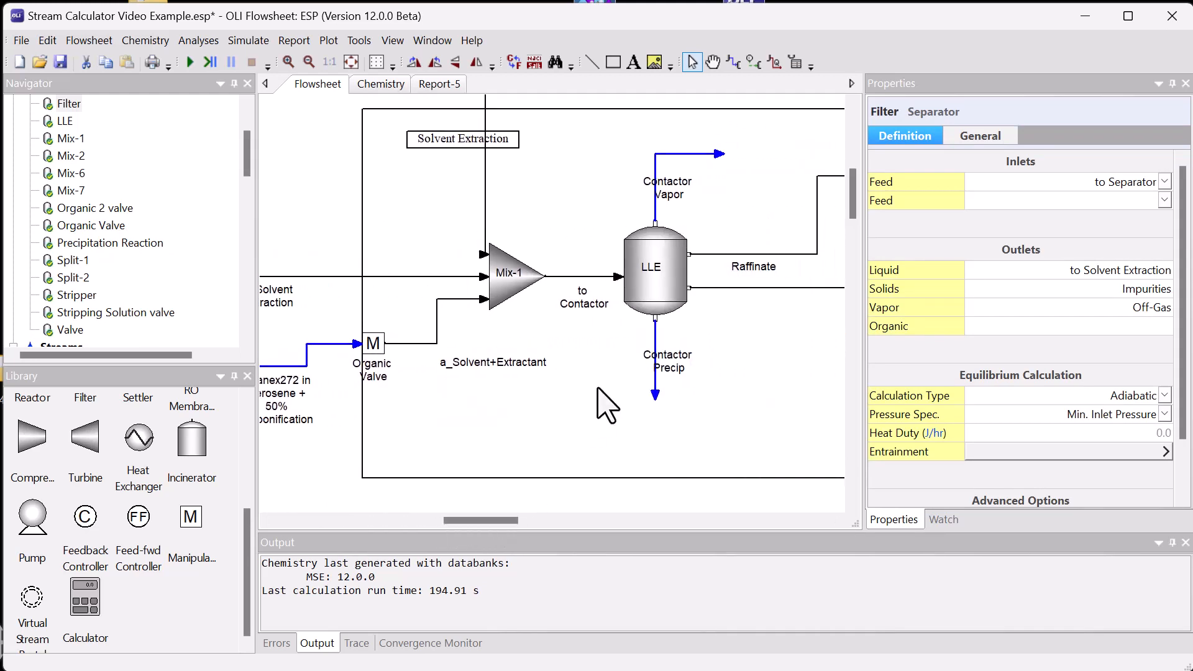
drag(465, 513, 458, 516)
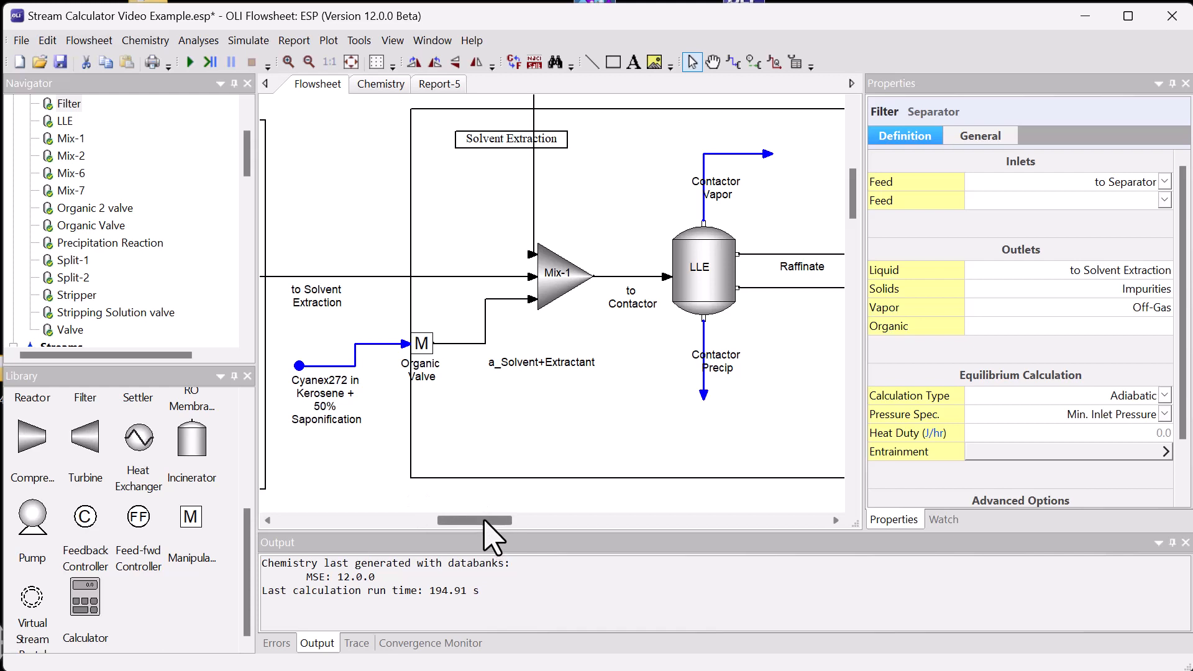
drag(495, 534, 525, 501)
scroll(592, 386, up, 2)
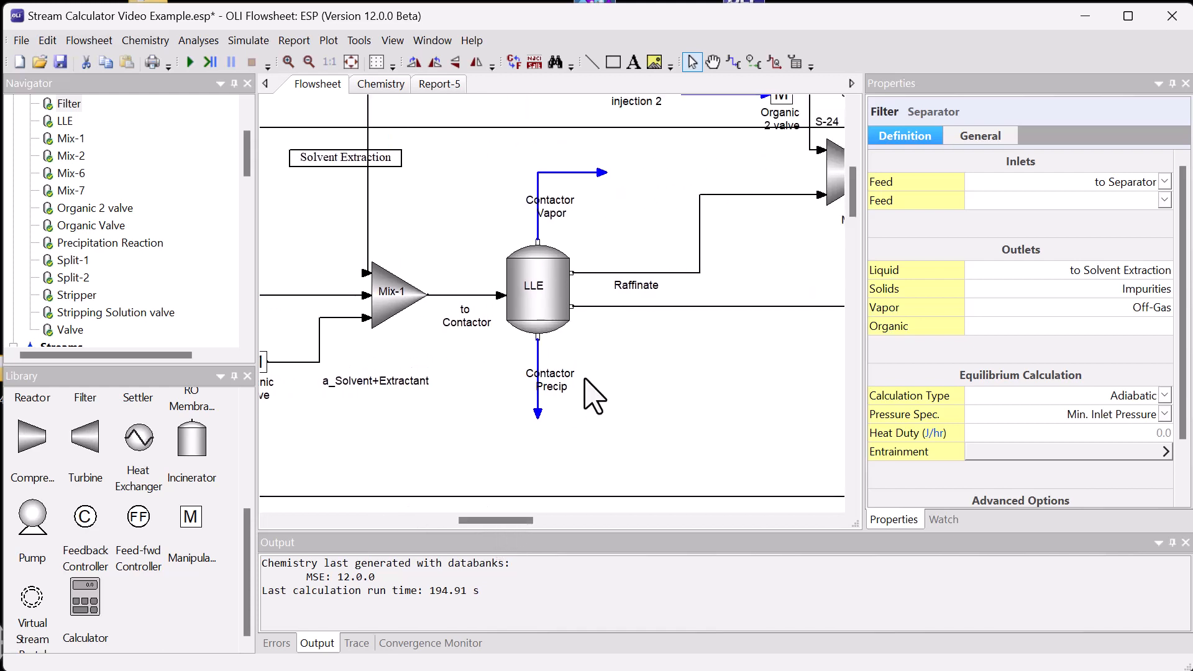
scroll(591, 395, up, 2)
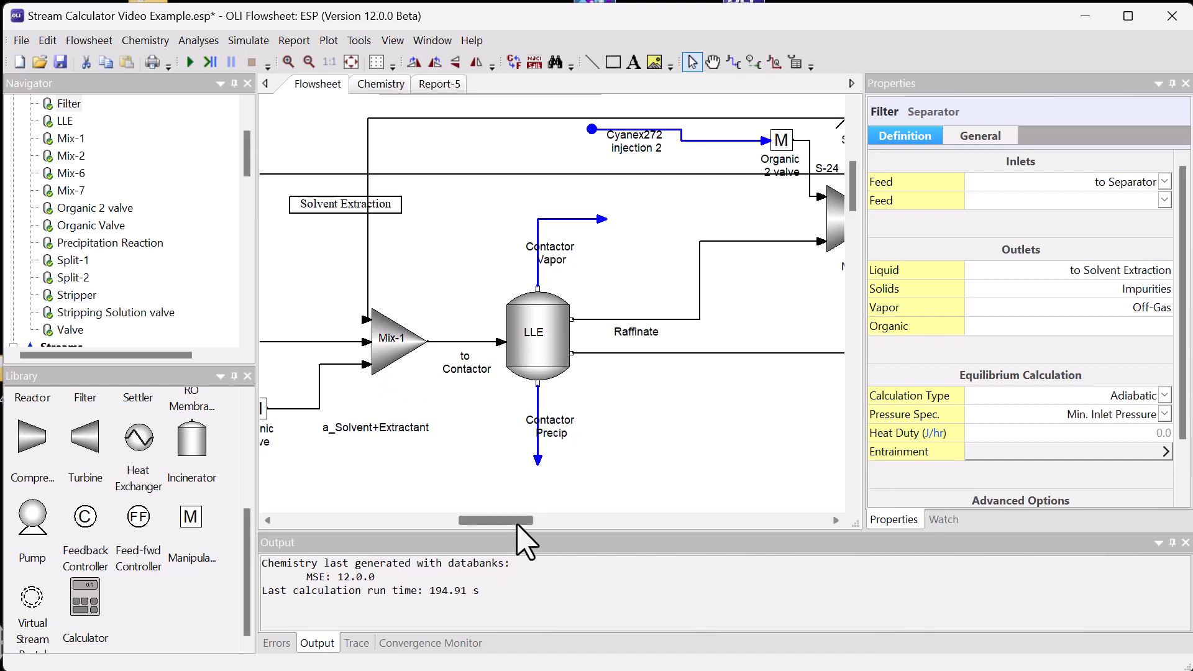
mouse_move(519, 520)
mouse_down()
mouse_move(553, 520)
mouse_move(540, 521)
mouse_up()
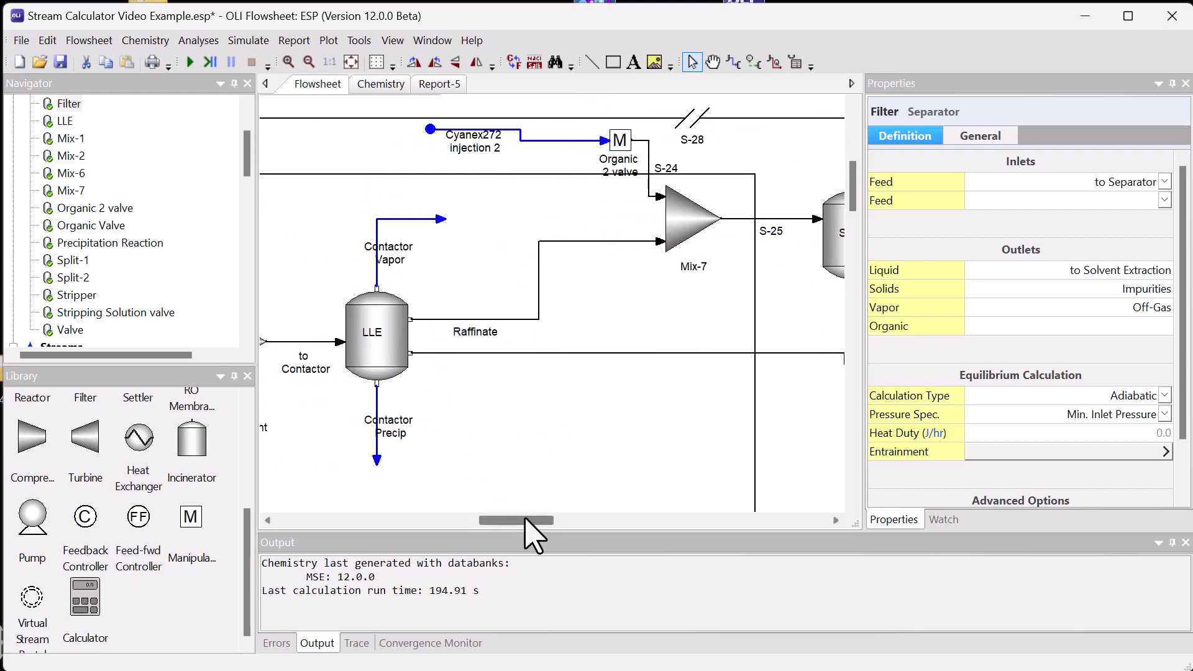
Step: Follow the flowsheet through Solvent Stripping to the Crystallizer and inspect the CoSO4 Product stream's calculated results
drag(525, 521, 667, 525)
scroll(748, 409, down, 1)
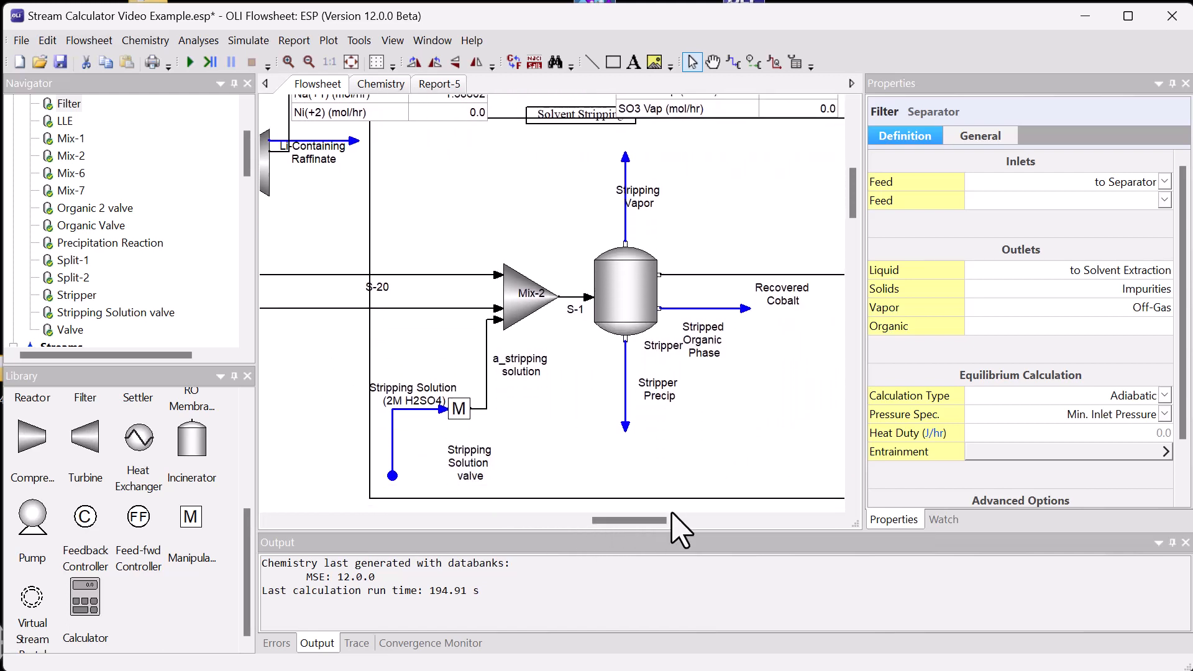
mouse_move(647, 523)
mouse_down()
mouse_move(663, 532)
mouse_move(663, 517)
mouse_up()
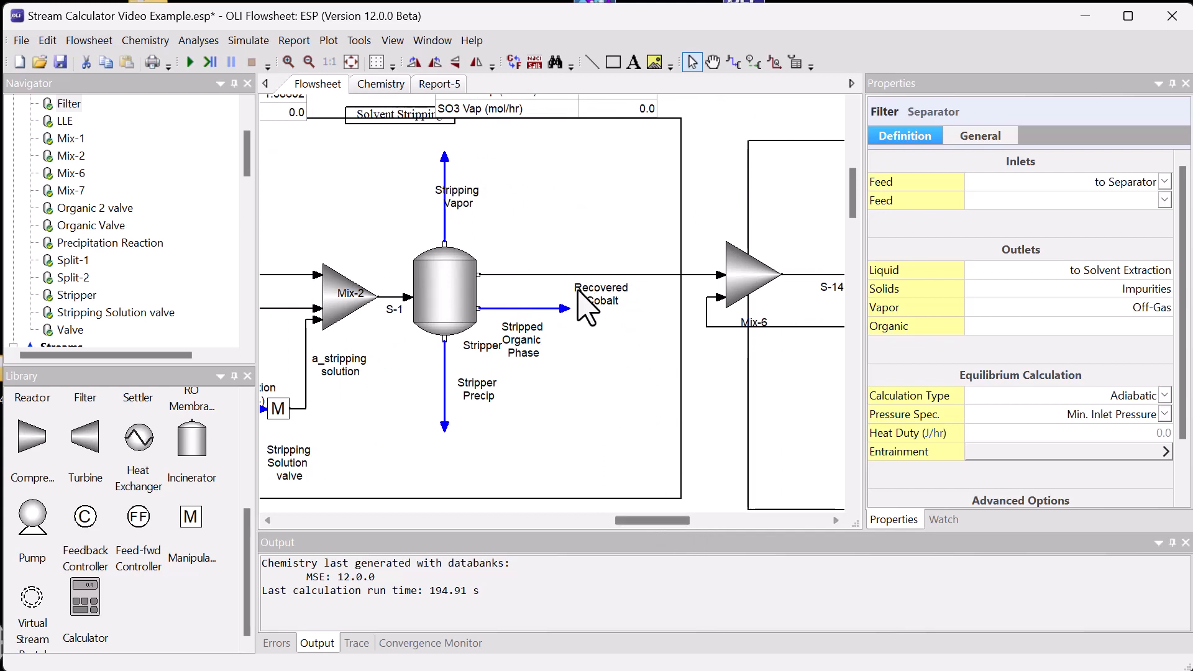
drag(661, 524, 742, 519)
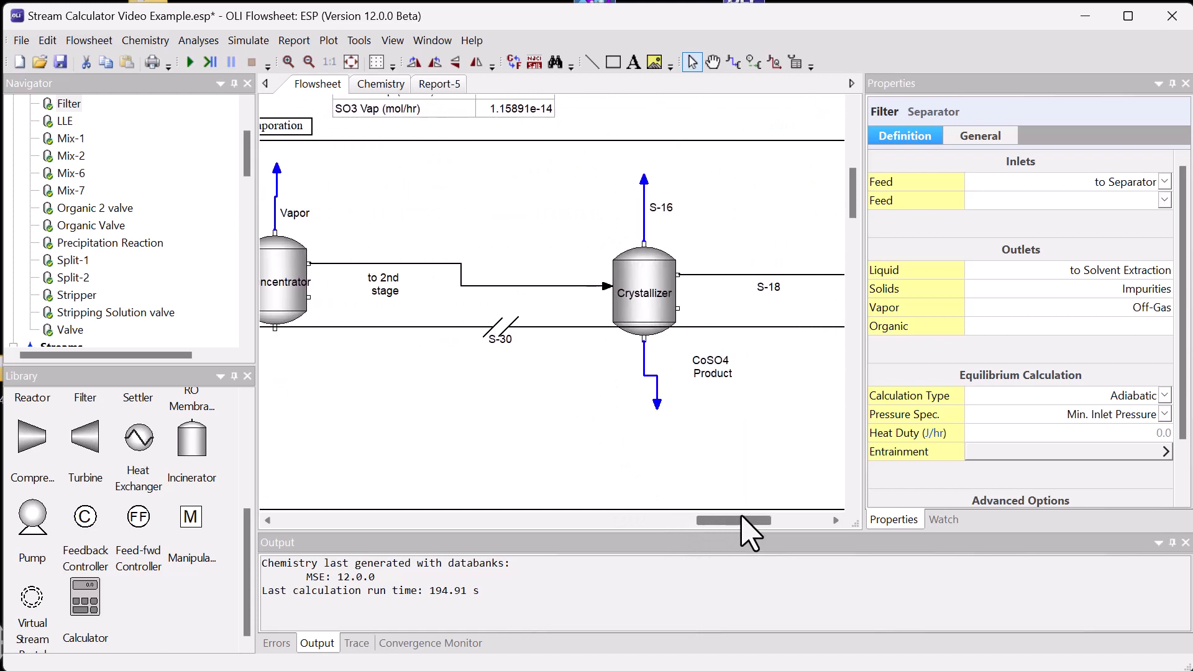
click(653, 407)
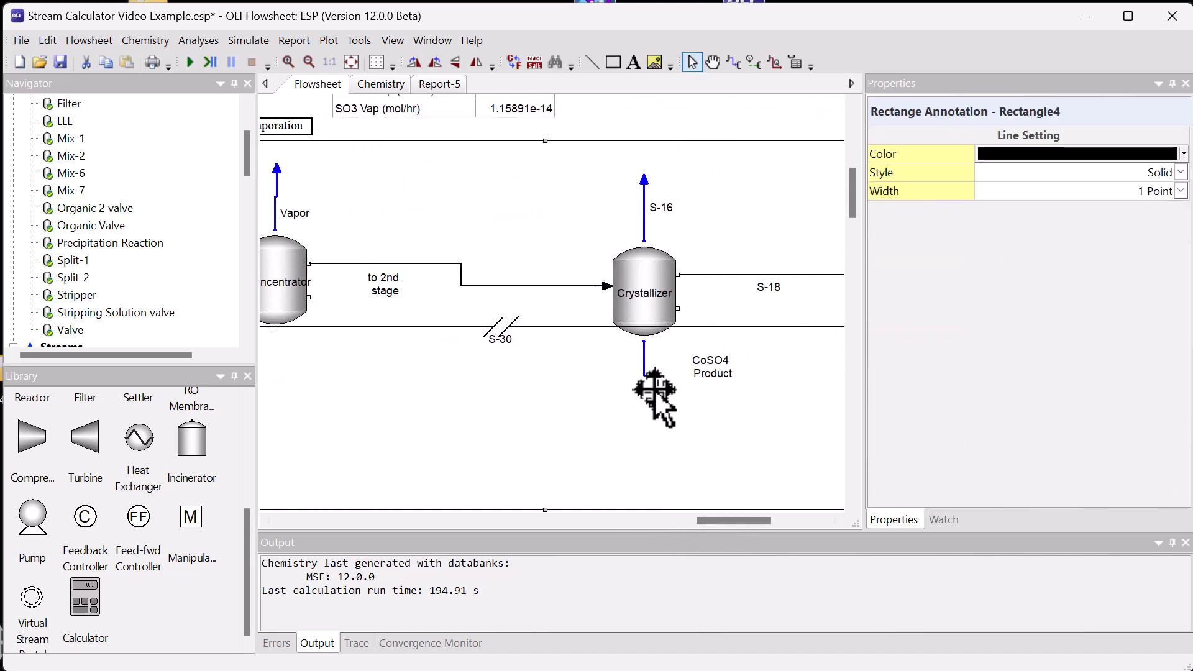
click(656, 397)
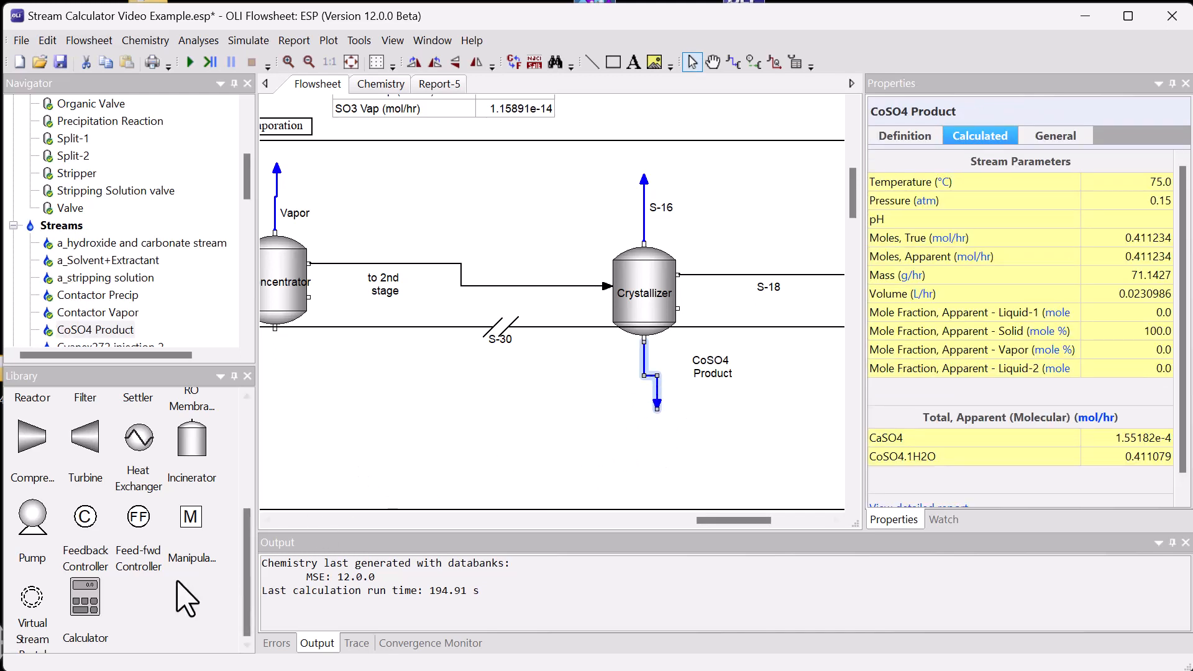
Step: Add a Calculator block to the flowsheet below stream S-30, beside the CoSO4 Product stream, and name it "Cobalt Recover"
click(94, 608)
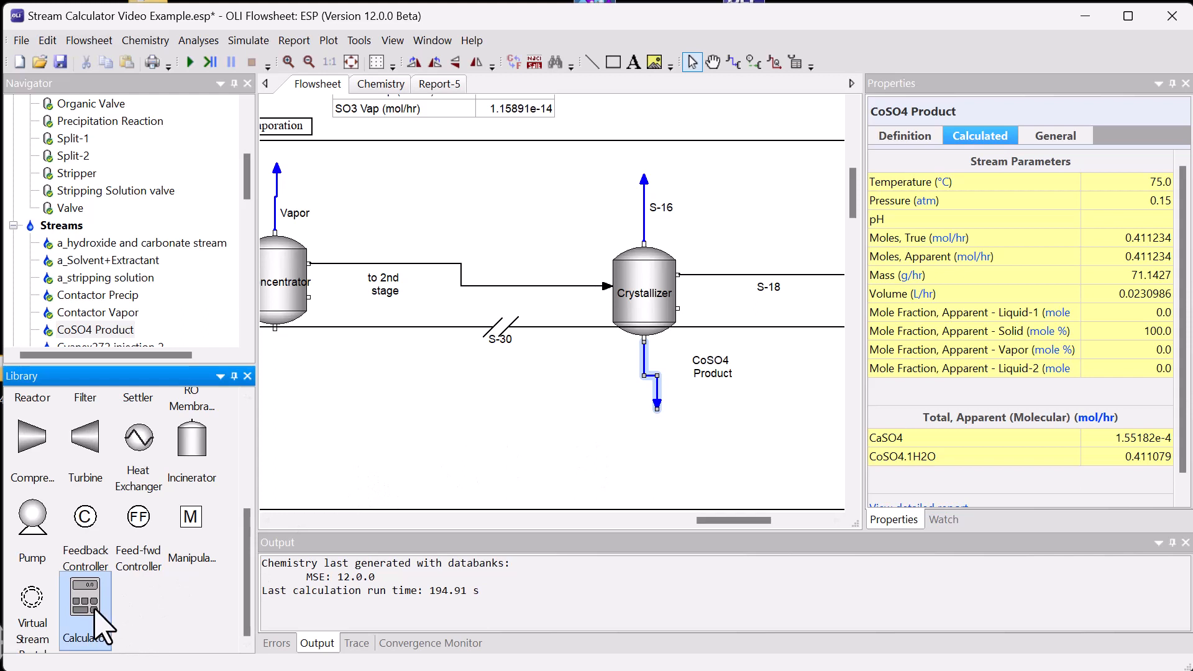
drag(92, 607, 528, 392)
click(517, 418)
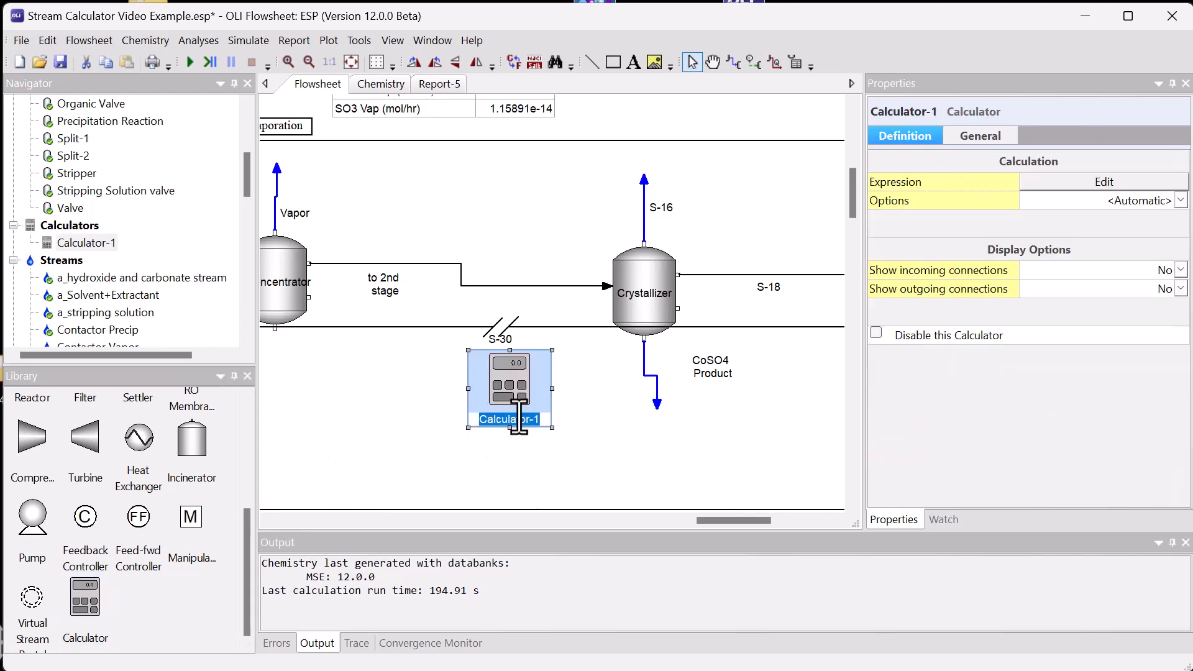
text(Cobalt Reco)
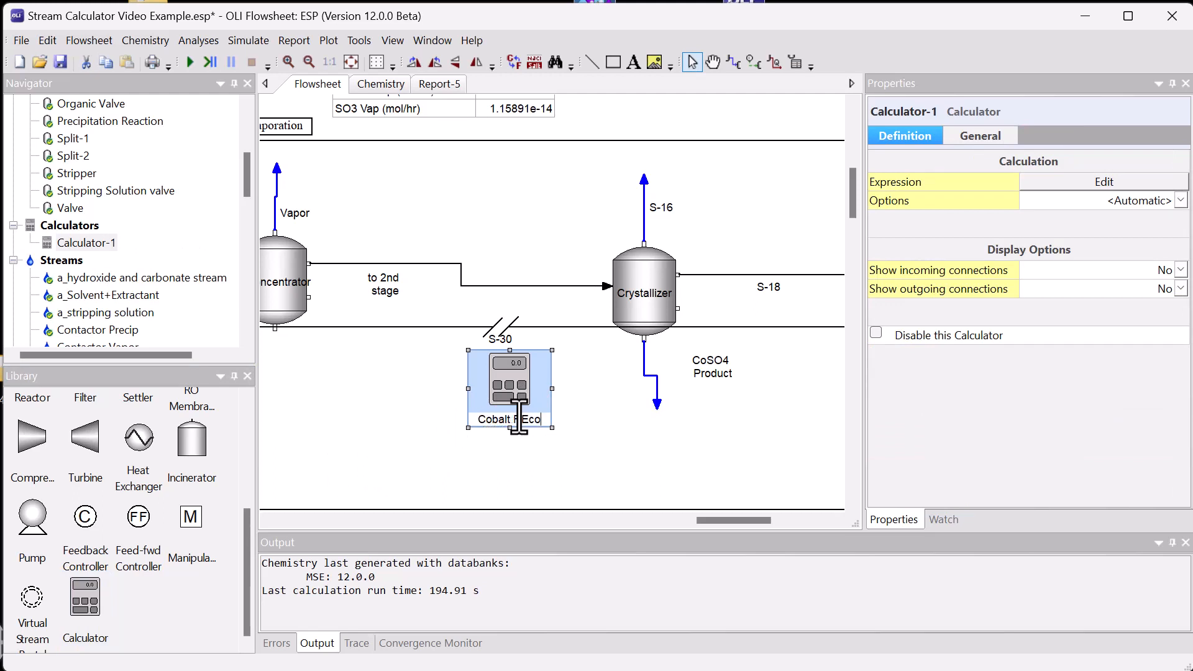
text(ver)
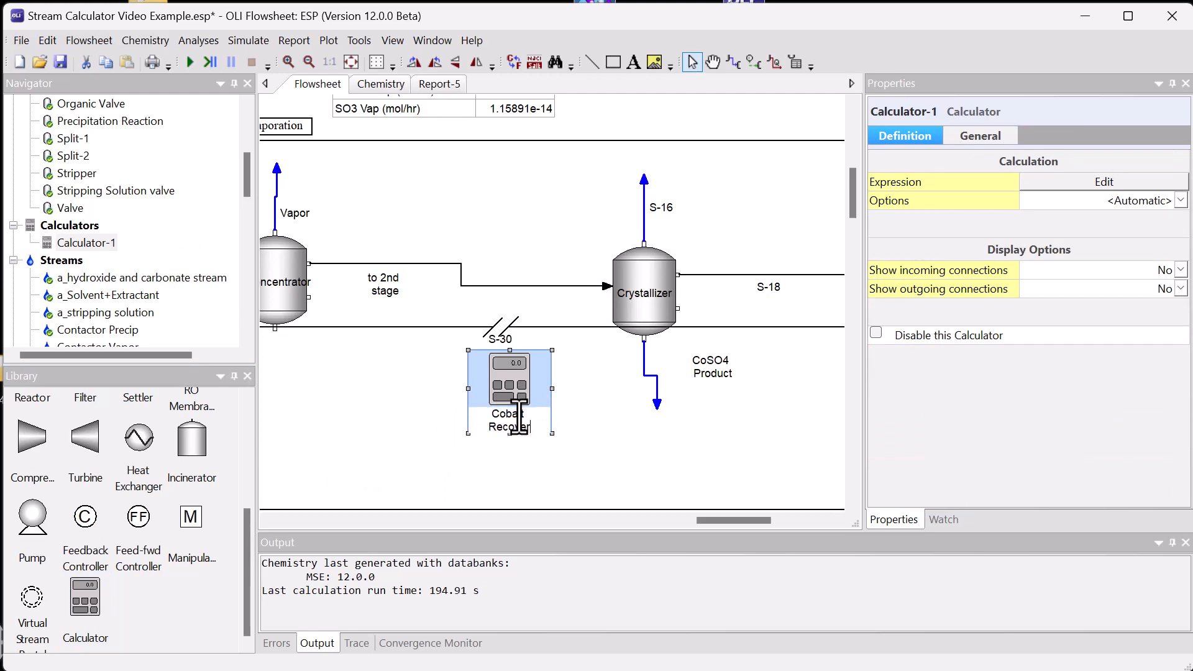
key(Return)
drag(522, 394, 545, 405)
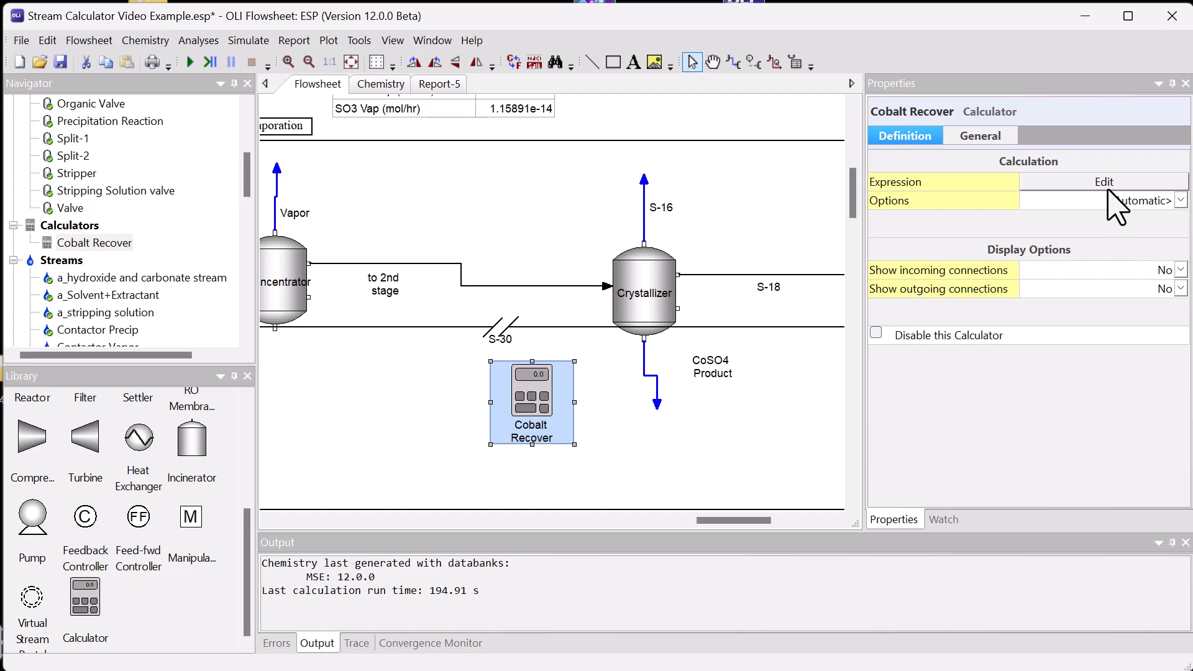
Step: Set the Cobalt Recover calculator to show both its incoming and outgoing connections
click(1181, 270)
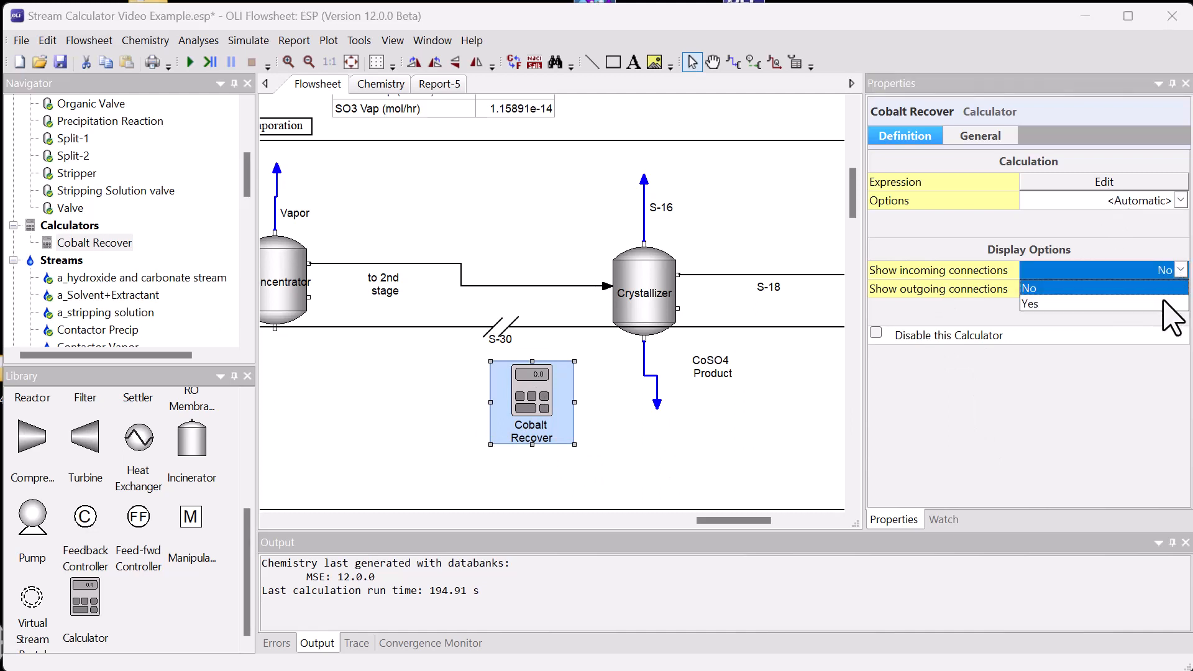
click(1162, 304)
click(1180, 288)
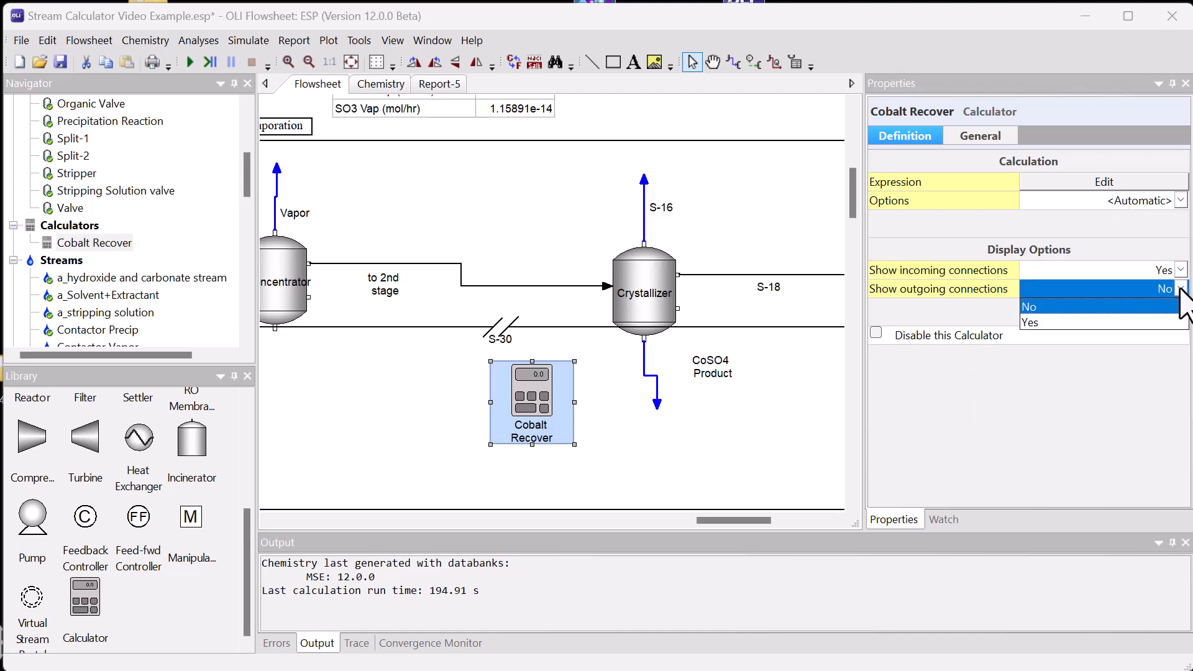
click(1125, 322)
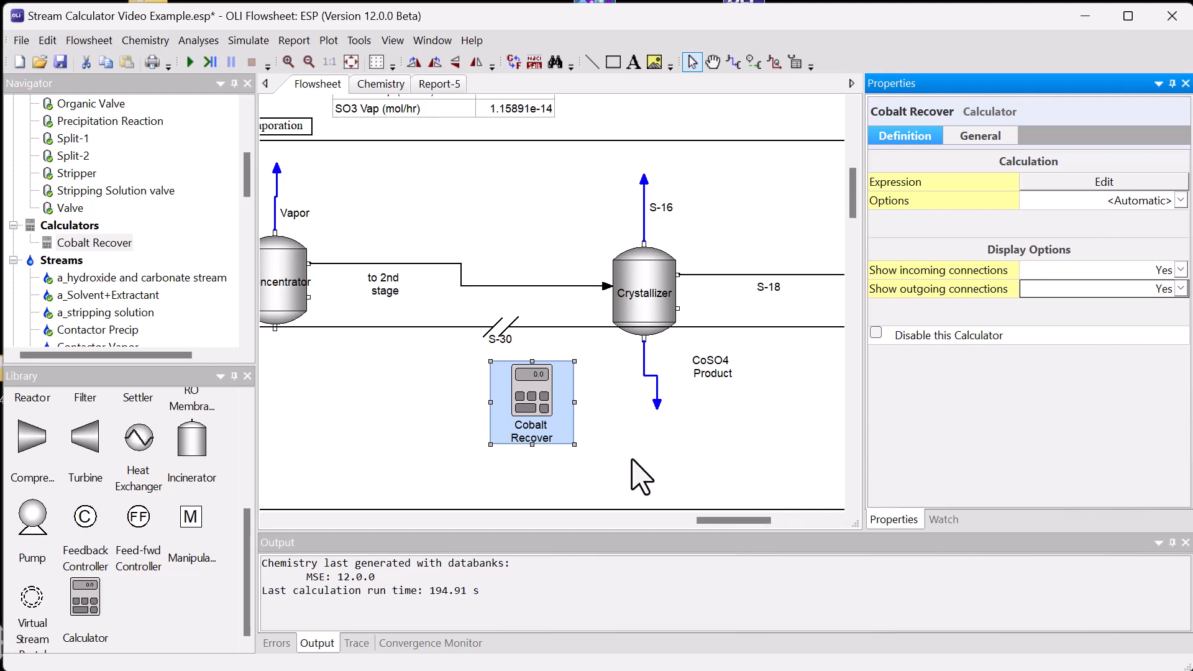
Step: Open the calculator's expression for editing and name its custom property "Cobalt Recovery (mole %)"
click(1131, 183)
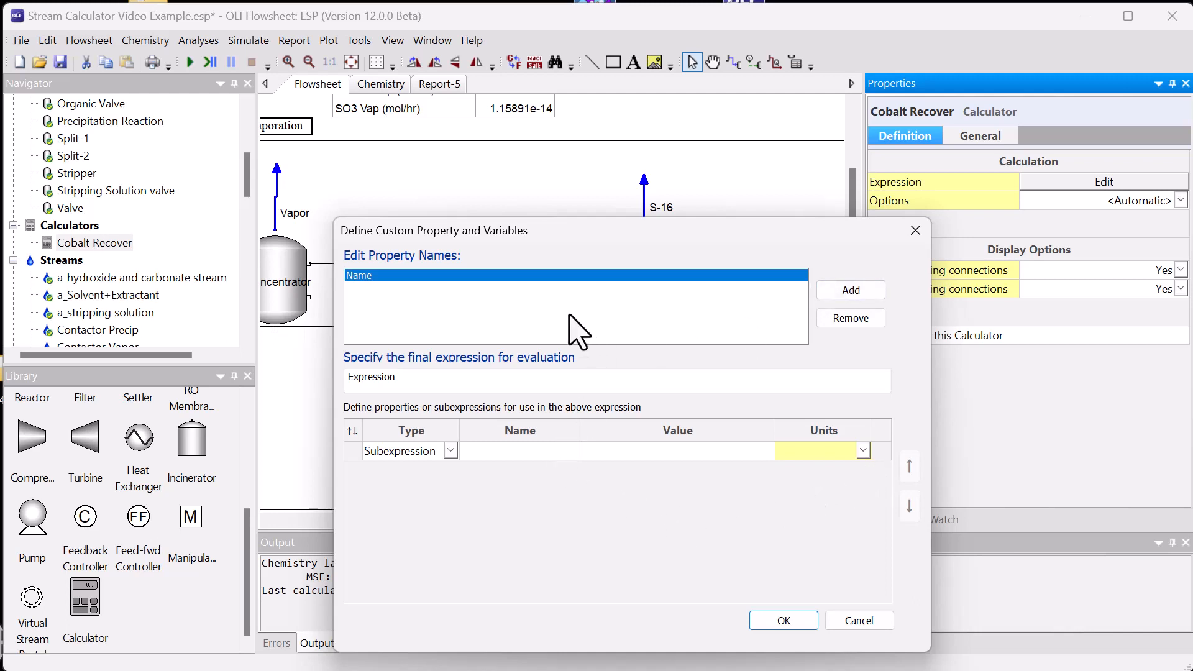
double_click(558, 275)
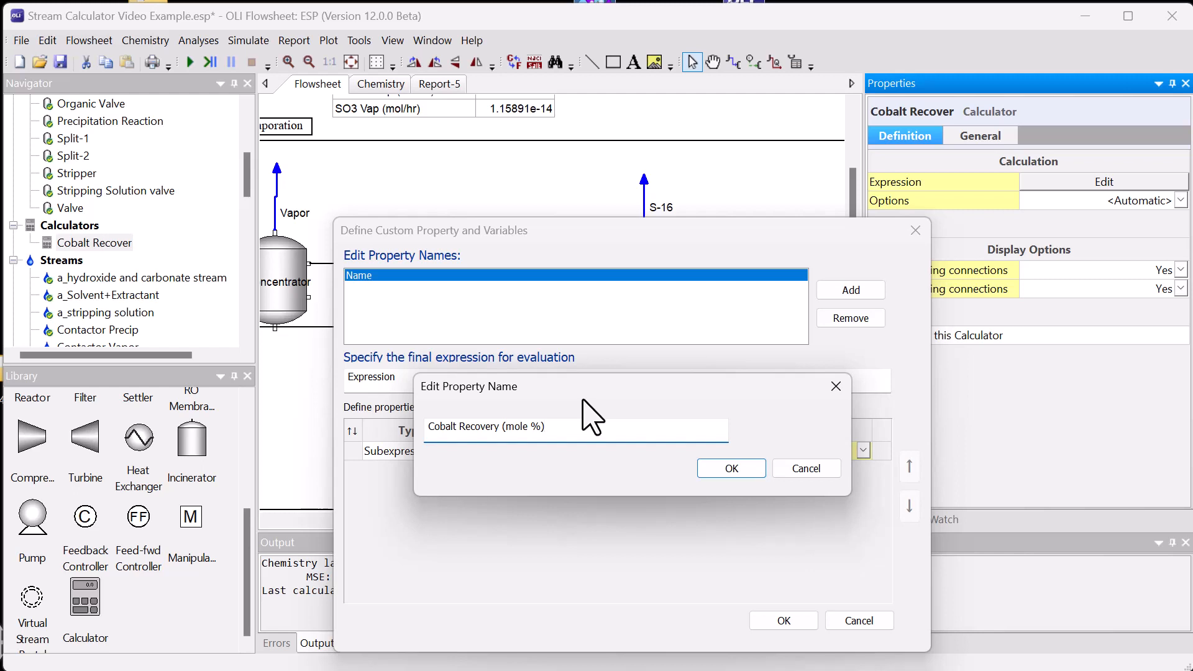
click(745, 470)
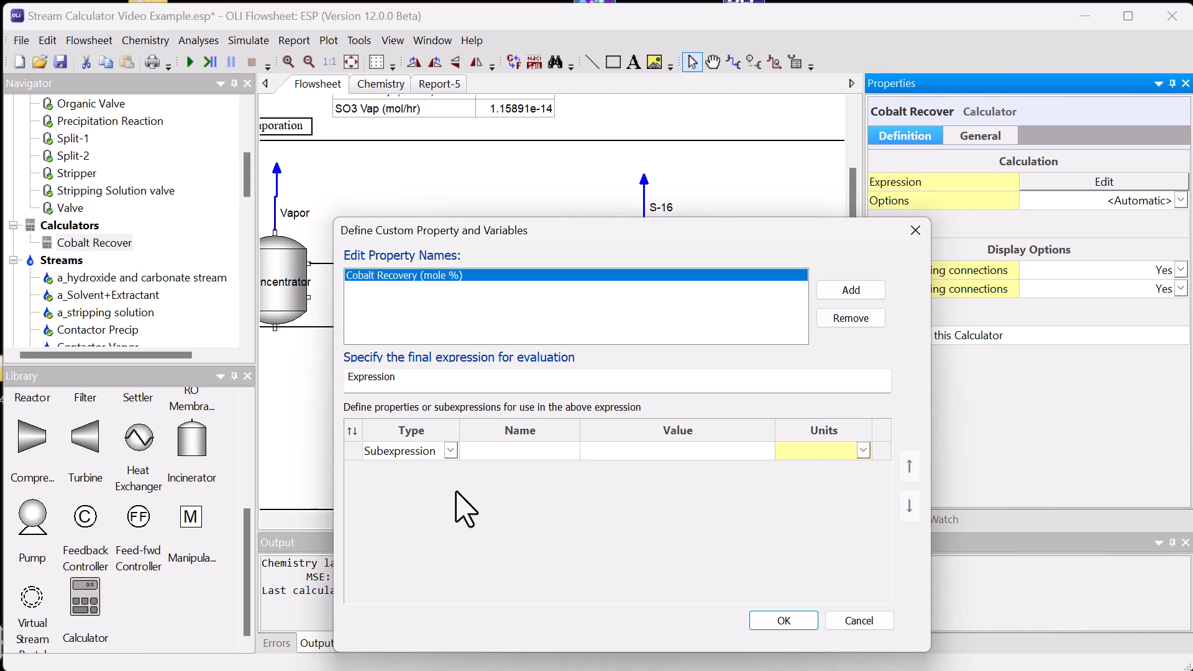
Step: Define the first variable of the expression with the name "Coin" and the type Property
click(450, 450)
click(451, 450)
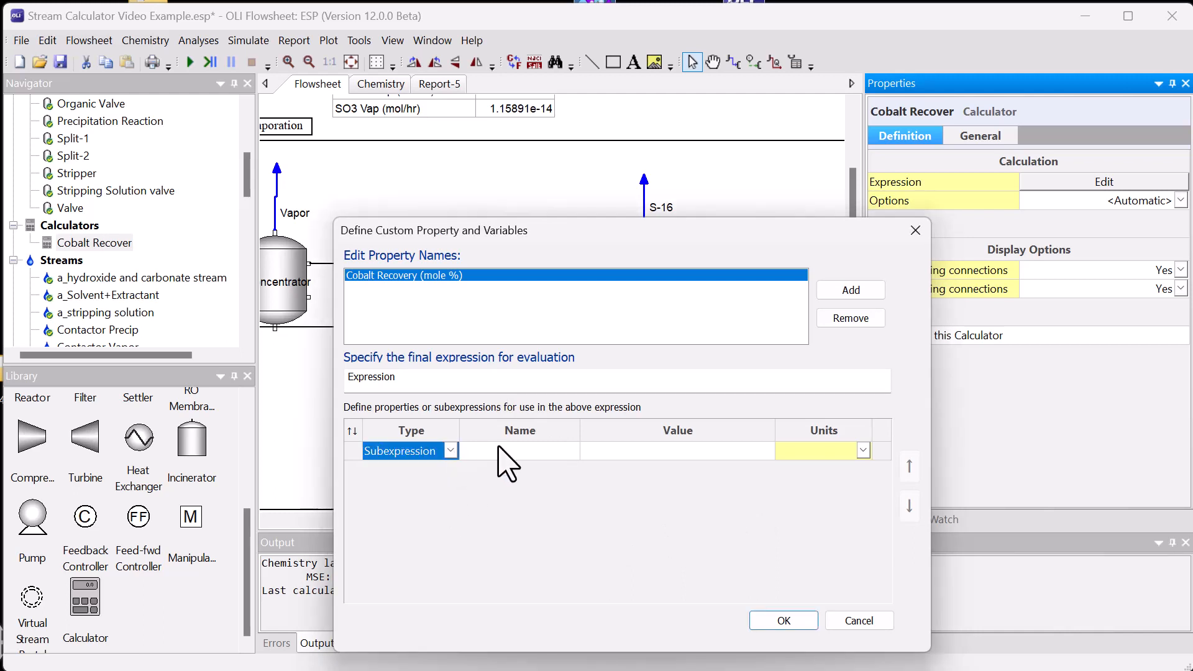
click(506, 452)
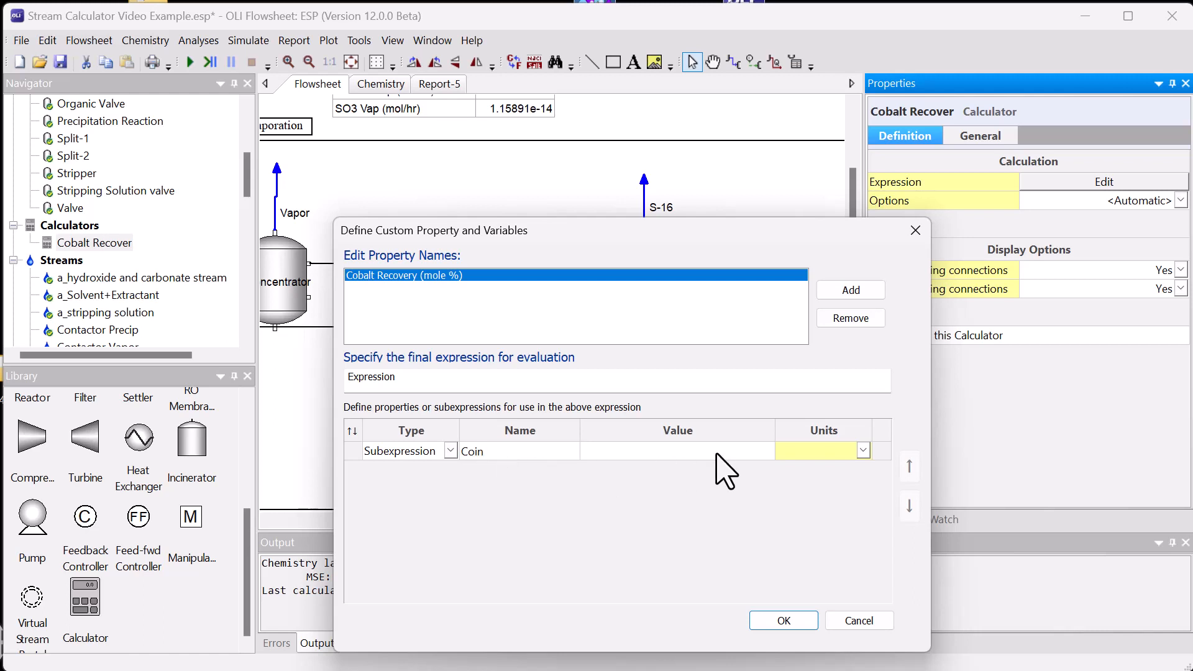
click(733, 451)
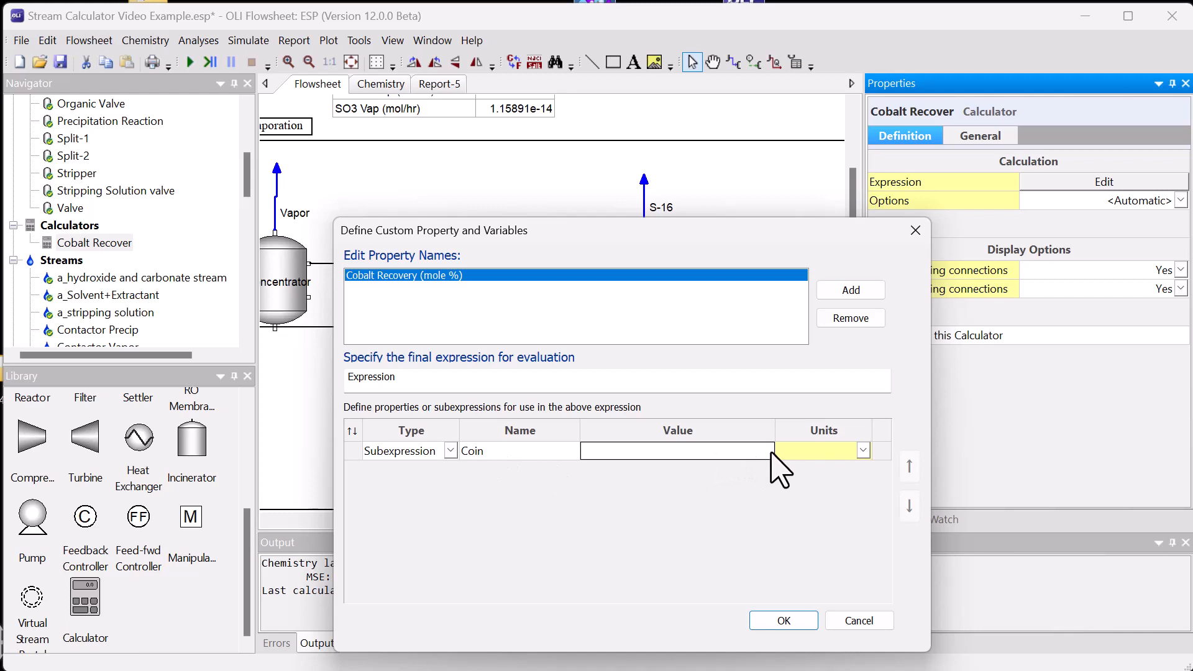
click(446, 451)
click(412, 470)
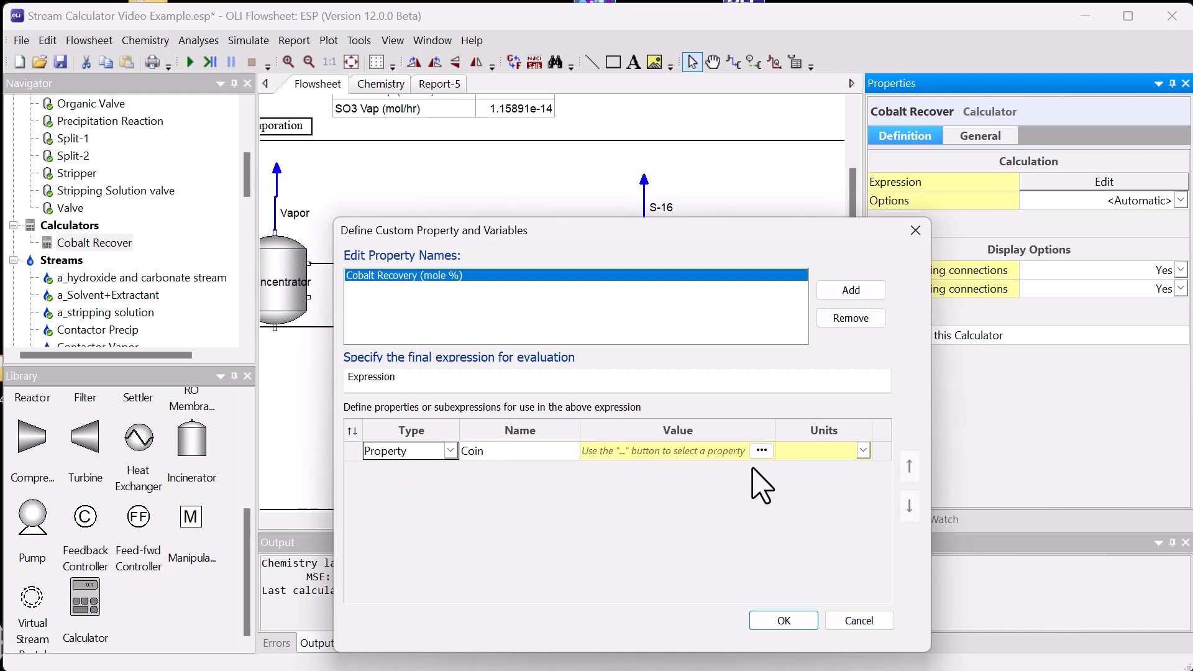
Step: Assign Coin the Co(+2) value from the total MBGComposition of the "to Separator" stream
click(762, 451)
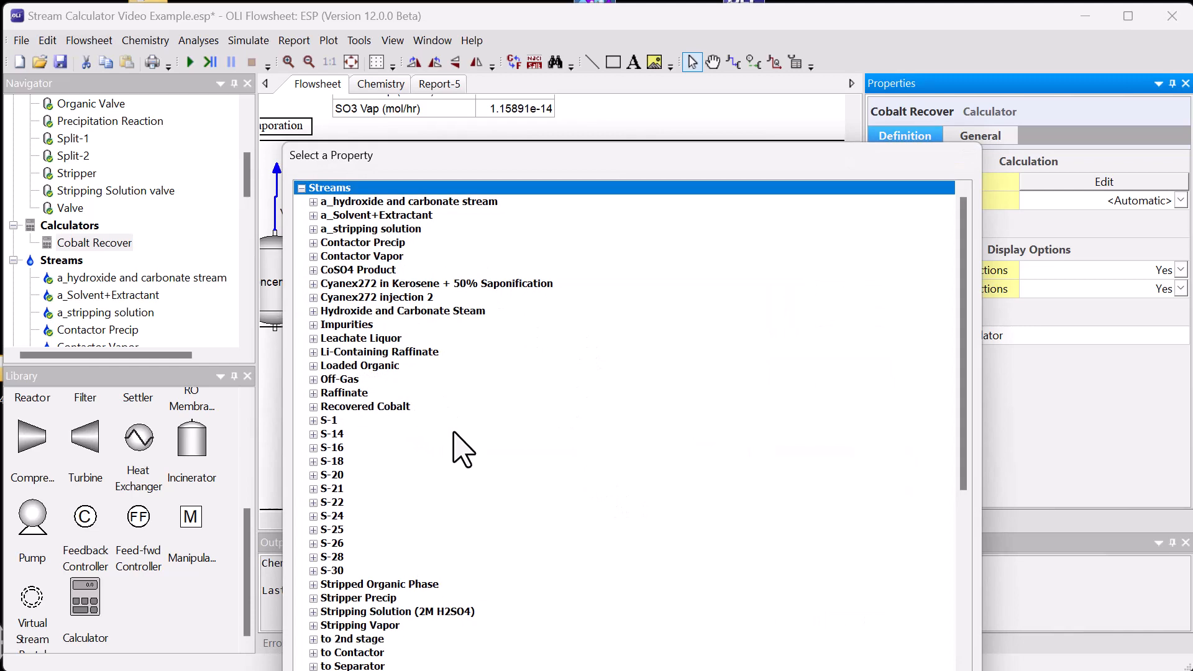
scroll(476, 435, down, 3)
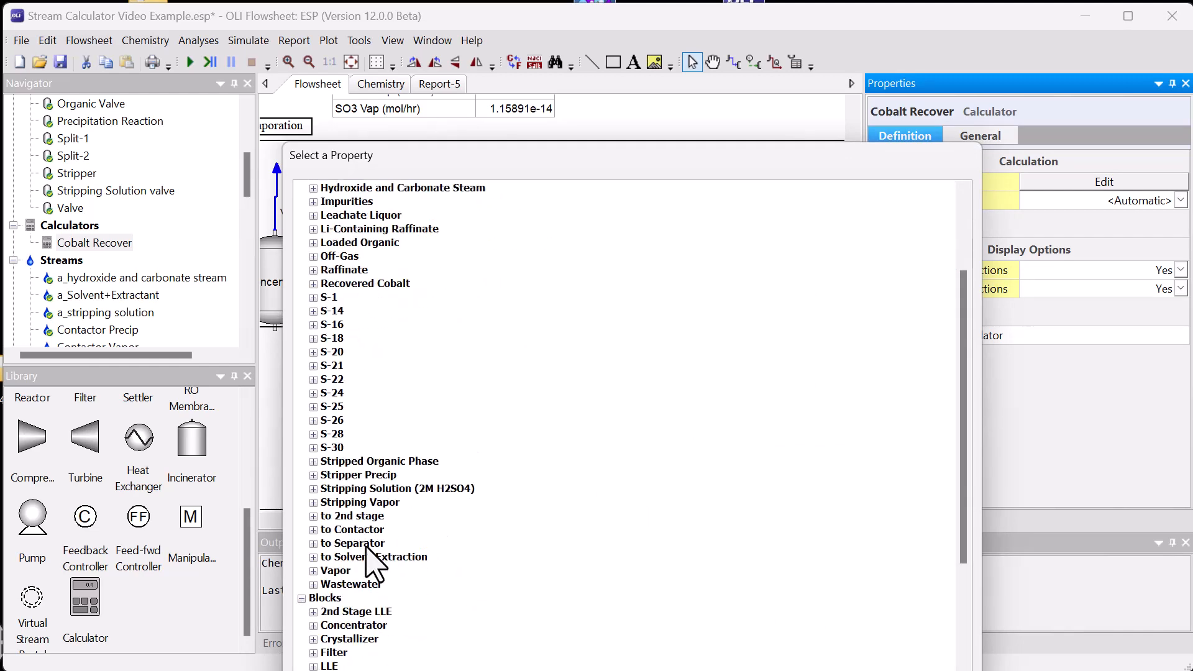
click(313, 543)
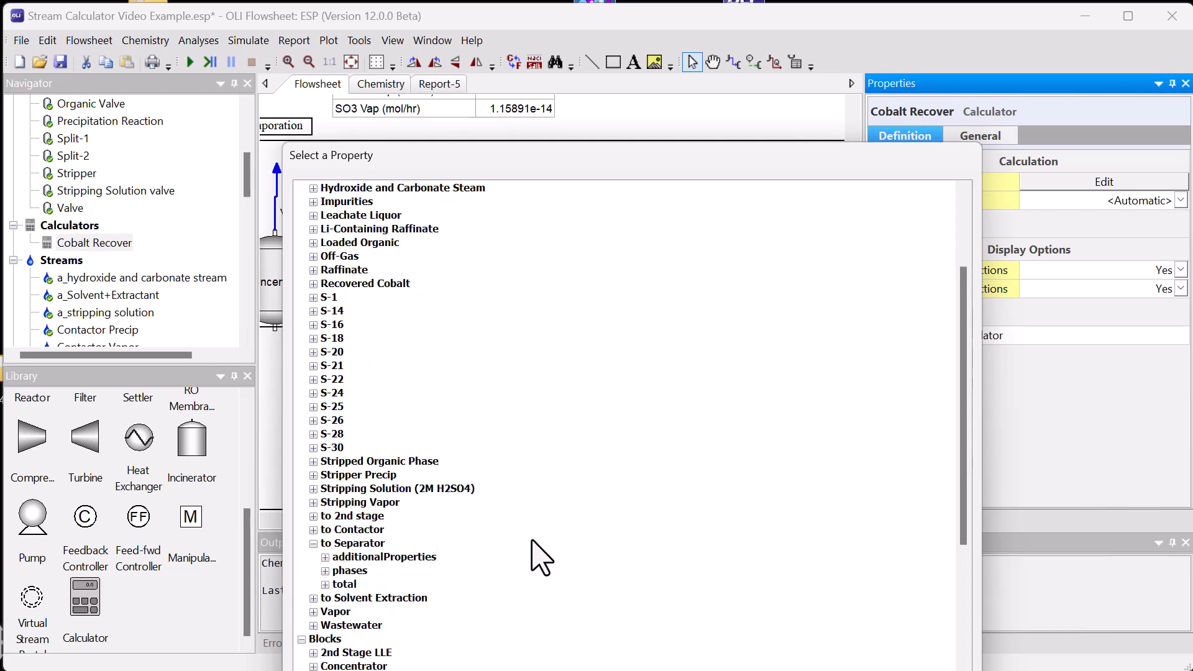
scroll(545, 553, down, 3)
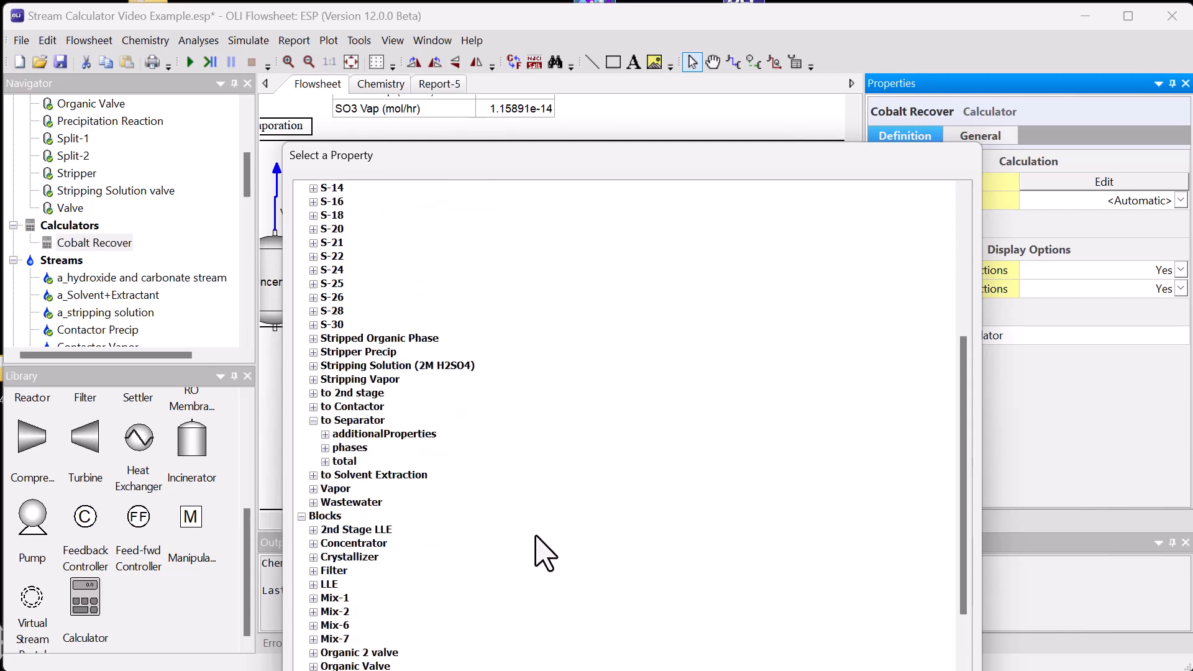
click(325, 461)
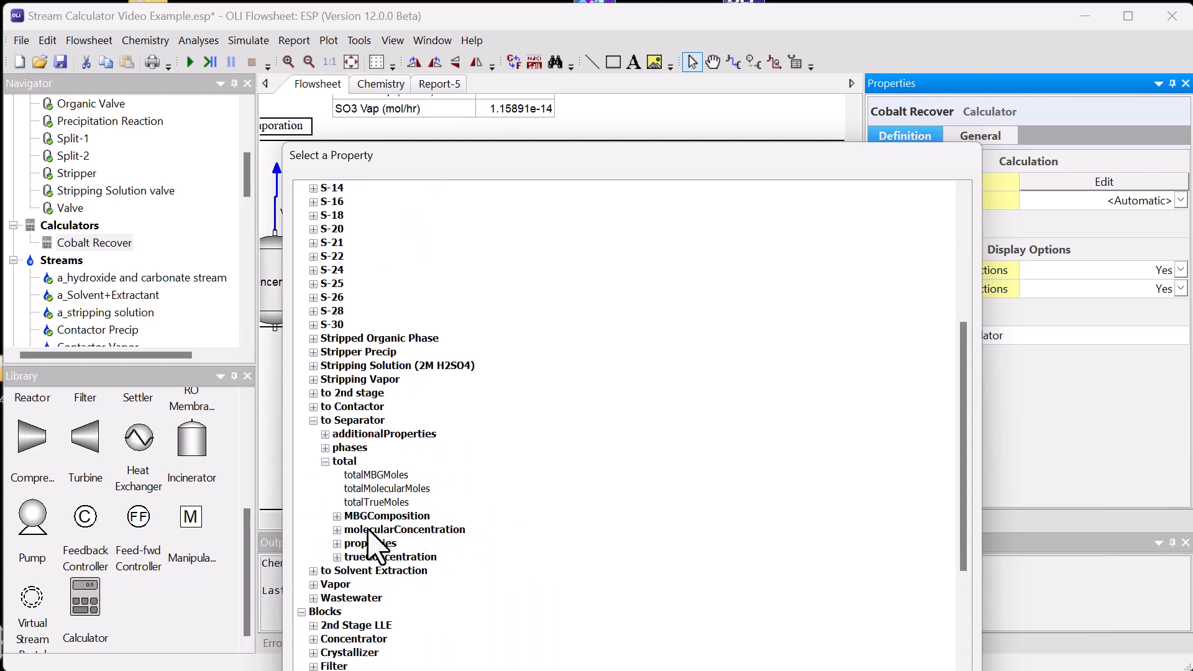
click(336, 517)
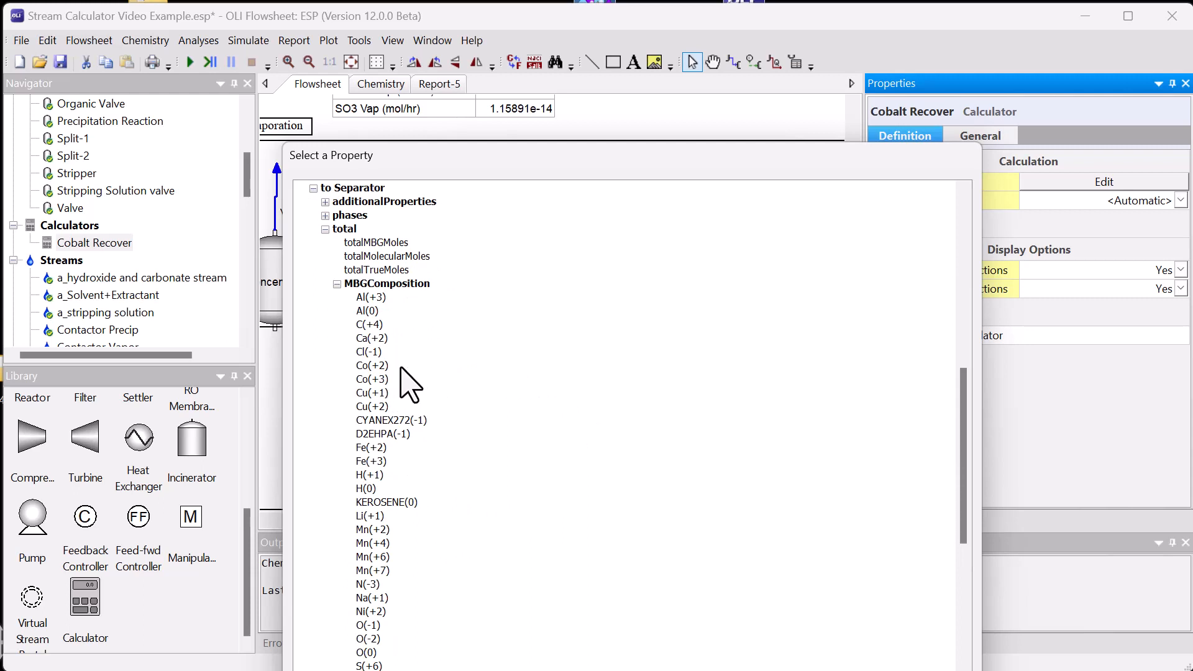
click(373, 367)
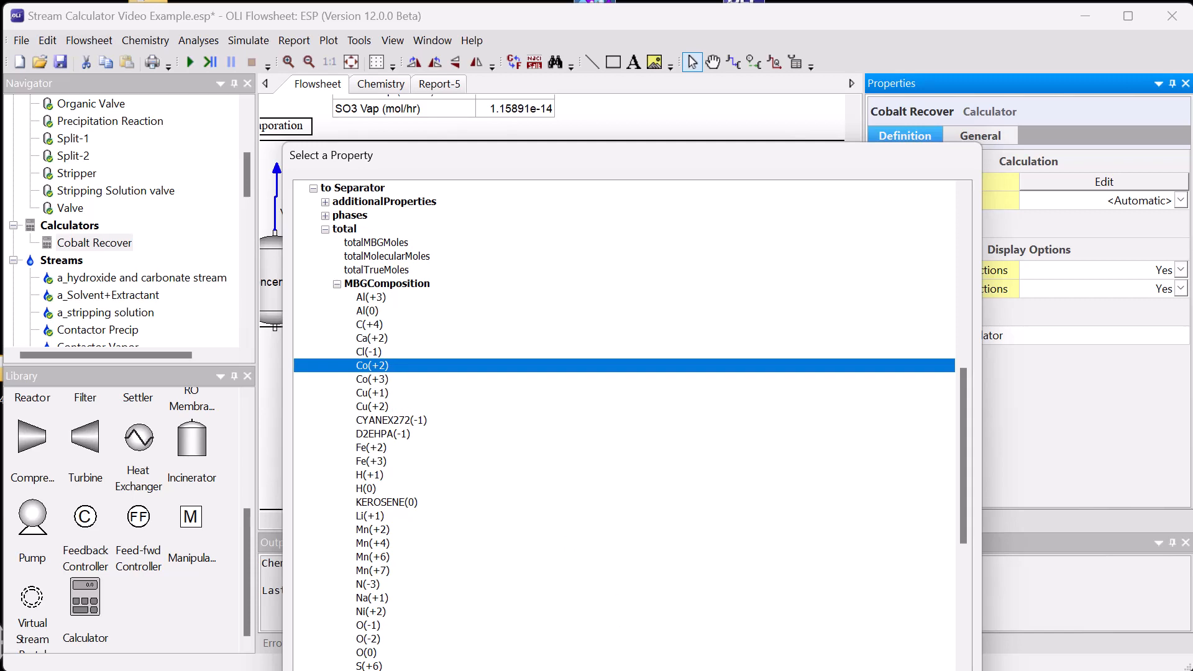
click(870, 670)
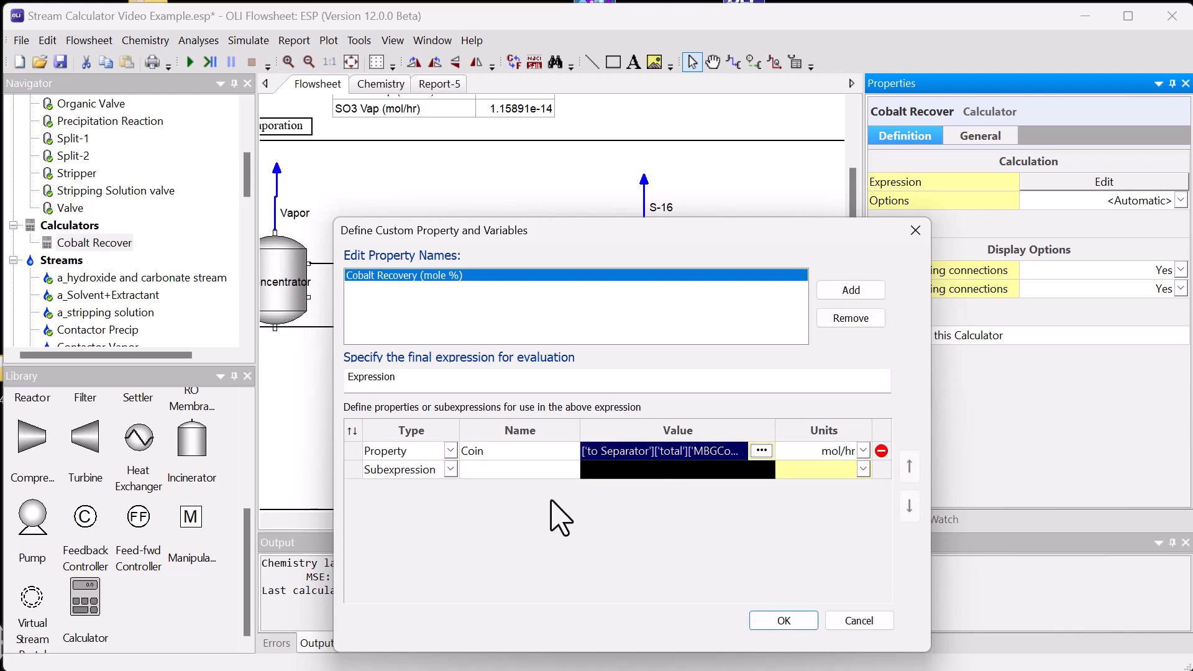
Step: Define a second variable of the expression with the type Property and the name "CoProduct"
click(520, 472)
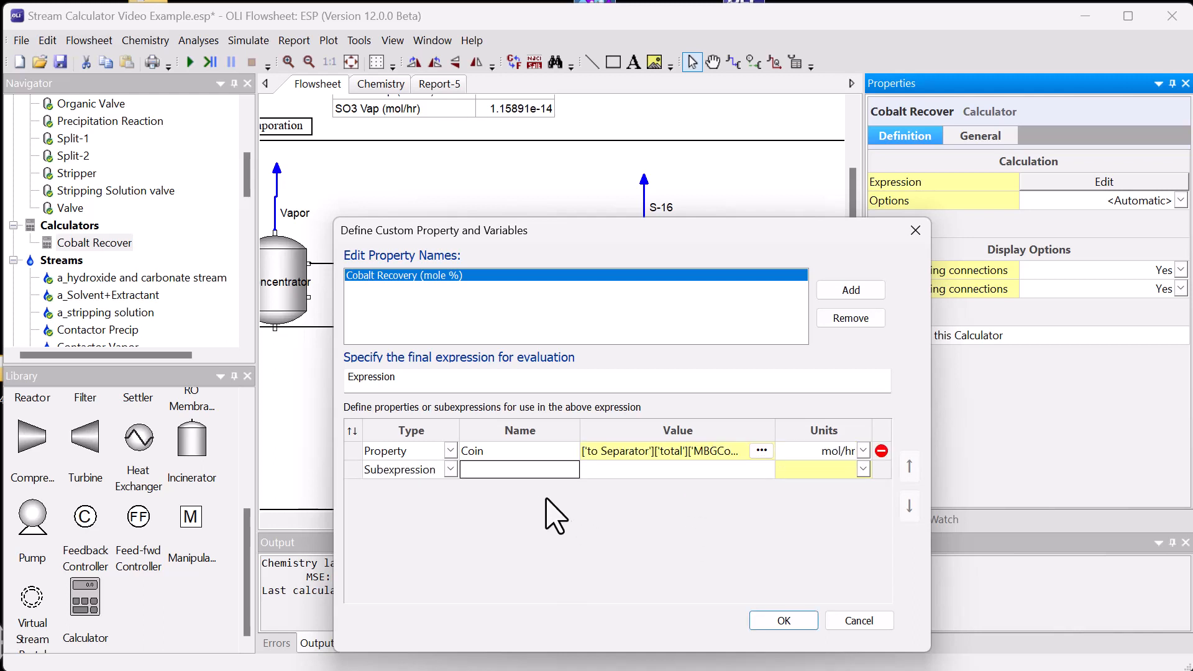
click(451, 470)
click(411, 487)
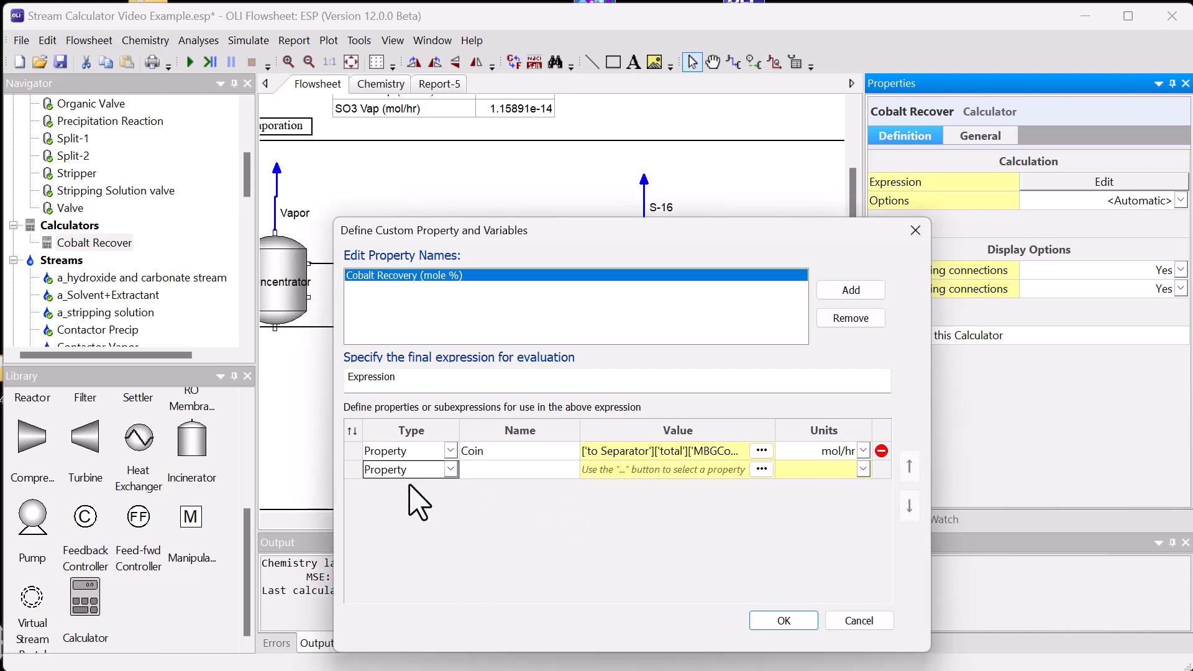
click(567, 473)
text(C)
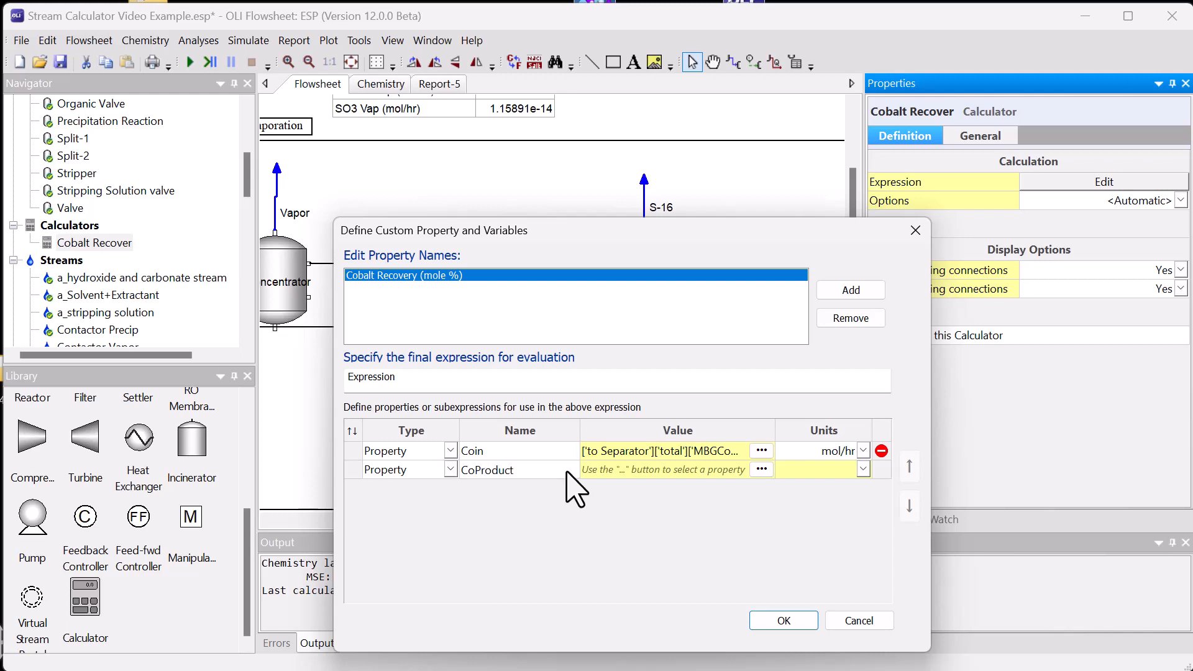
text(oProduct)
Step: Assign CoProduct the Co(+2) value from the total MBGComposition of the CoSO4 Product stream
click(763, 470)
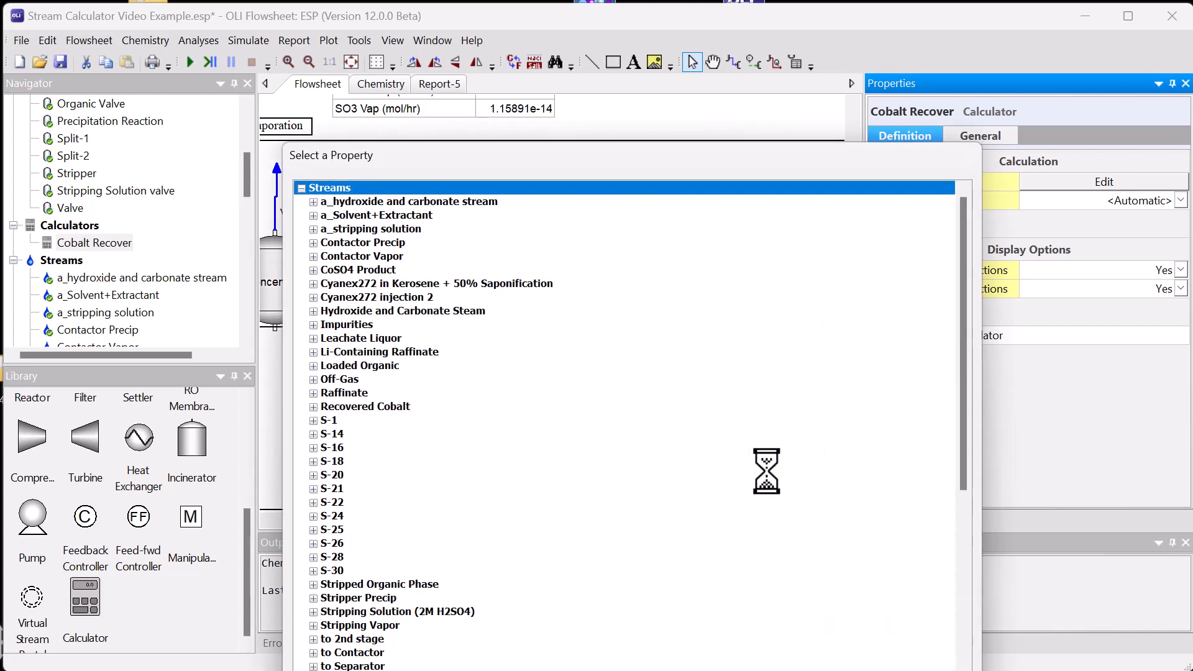
scroll(517, 447, down, 3)
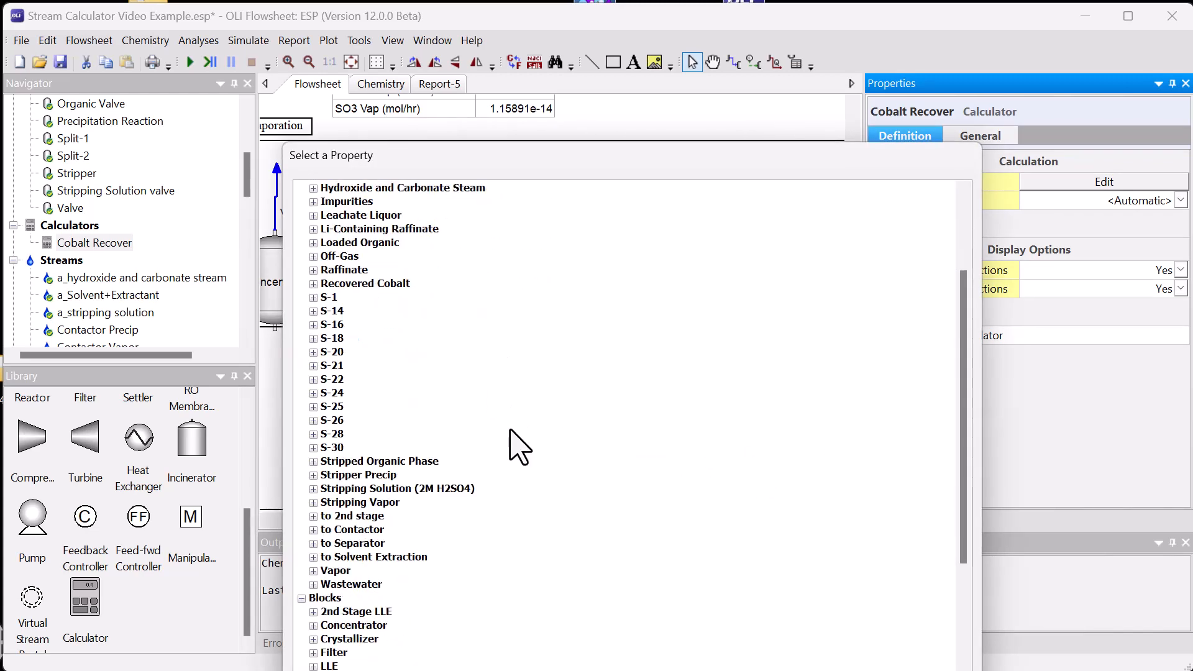
scroll(386, 533, up, 3)
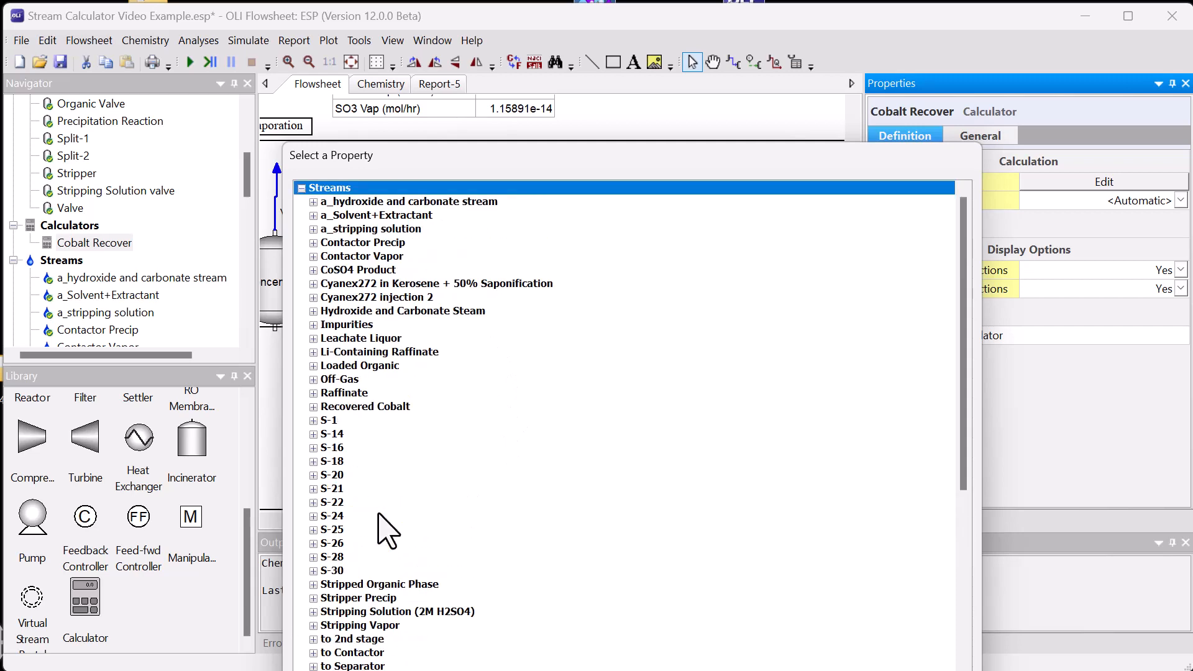
click(313, 269)
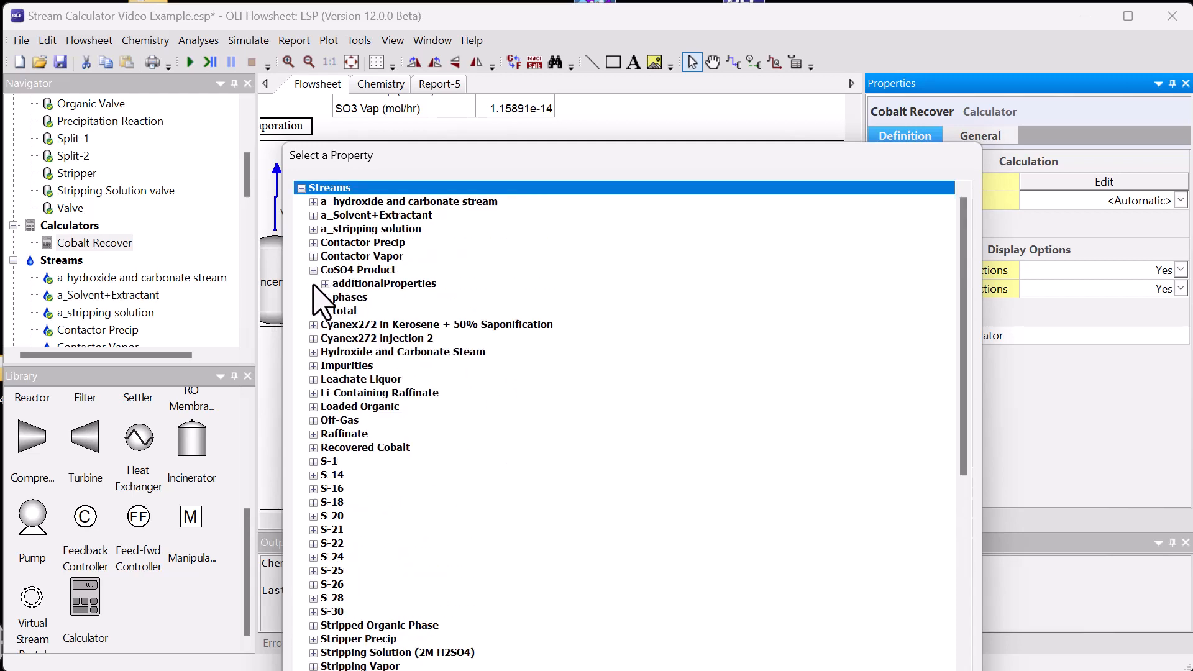
click(324, 312)
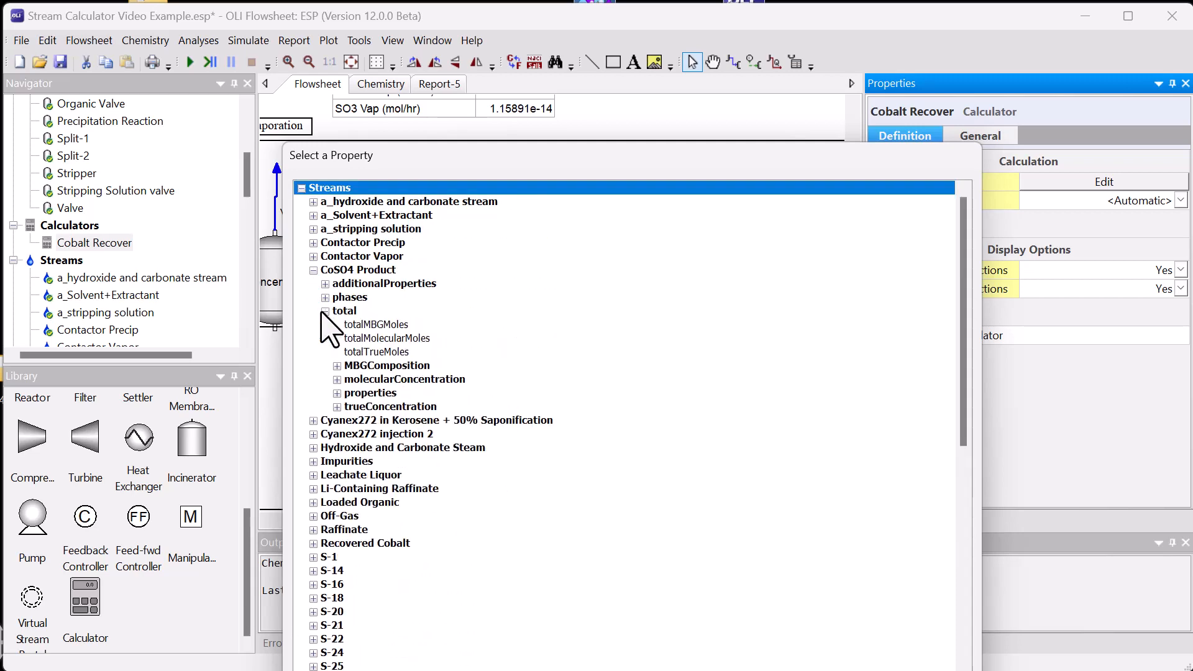
click(337, 366)
click(382, 365)
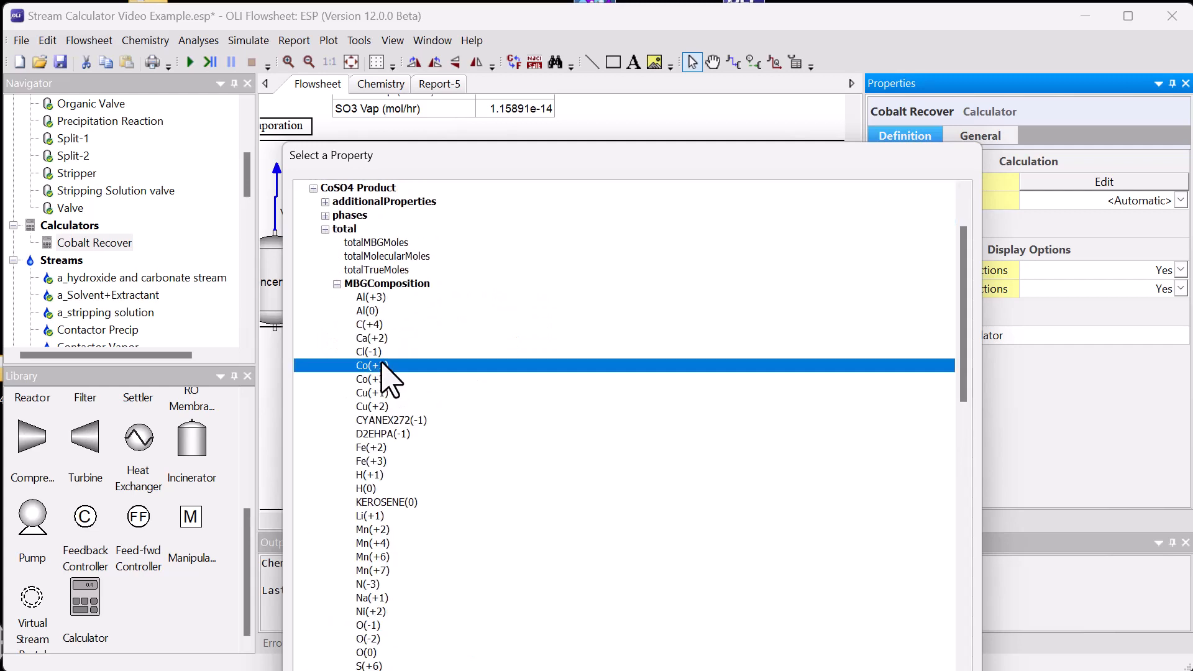
key(Return)
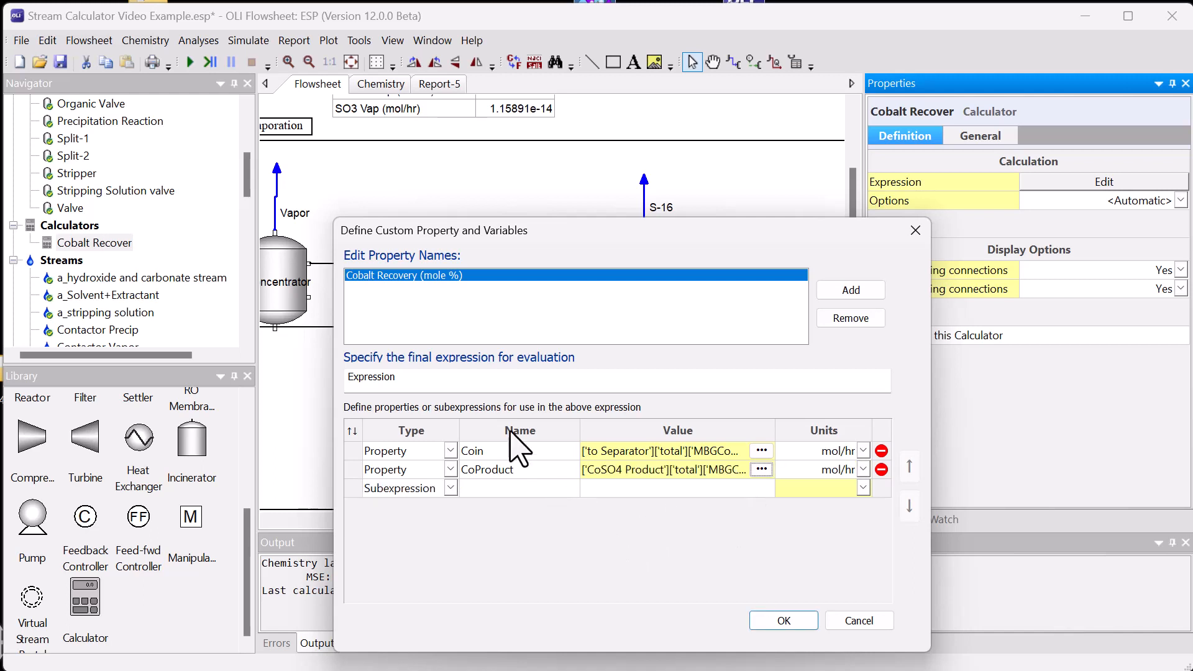
Step: Set the final expression for Cobalt Recovery (mole %) to (CoProduct*100)/Coin and accept the definition
click(509, 385)
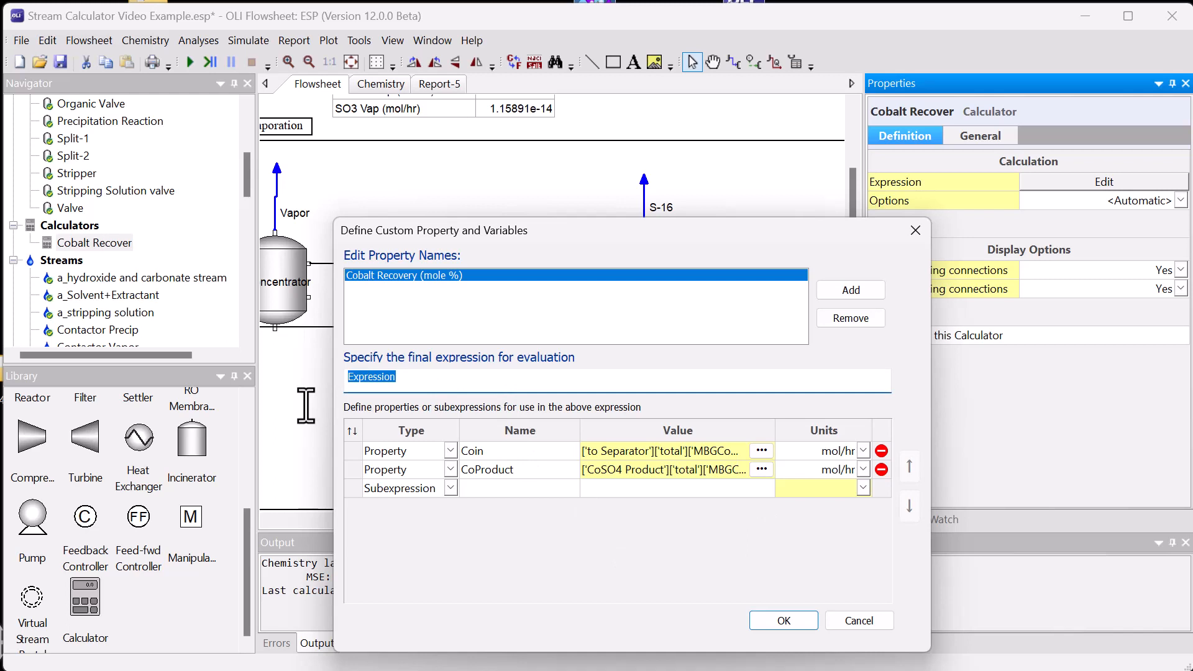
text(CoProduct*100)/Coin)
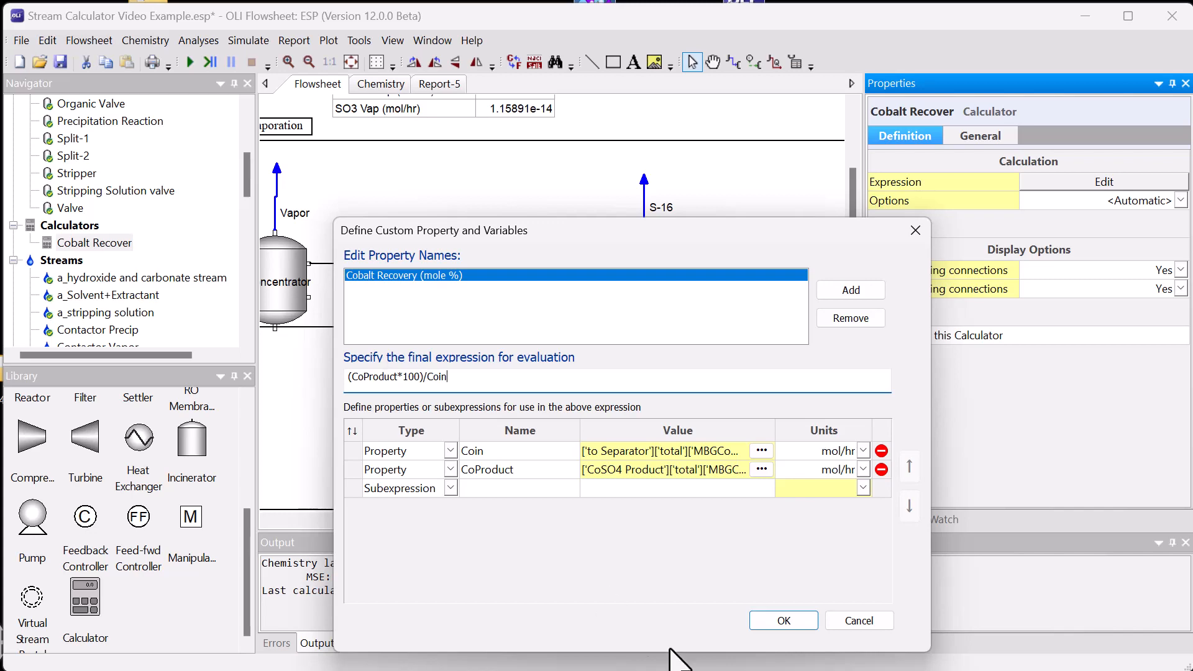
click(786, 621)
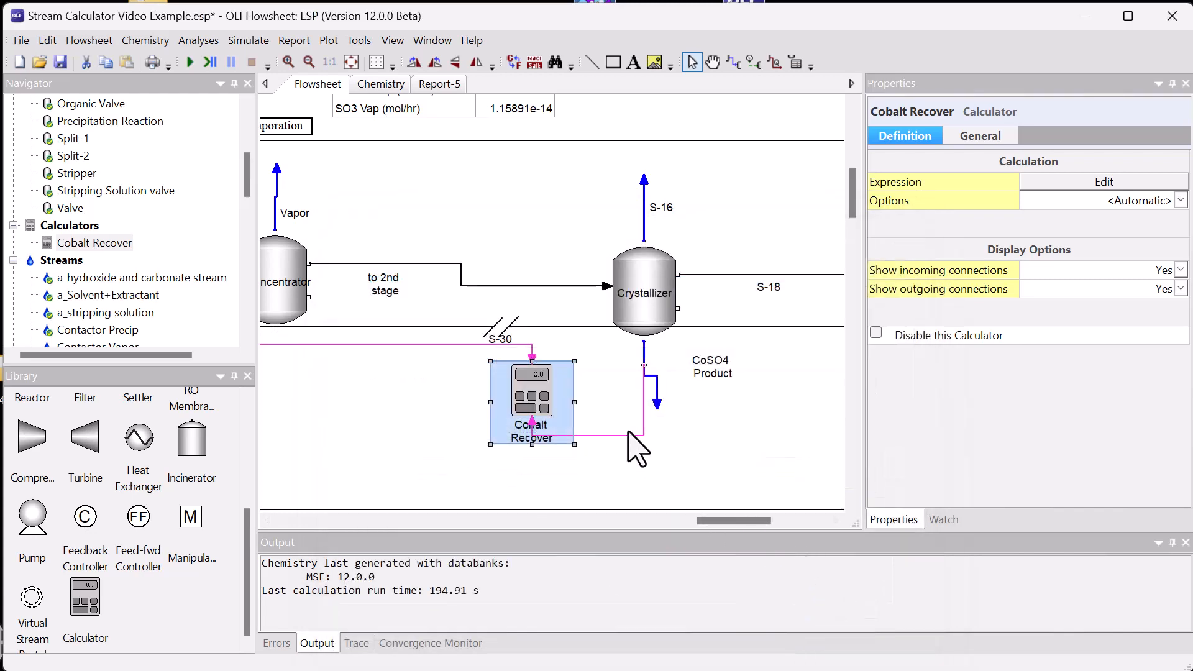
Step: Save the flowsheet with the linked calculator and run the flowsheet calculation
click(634, 446)
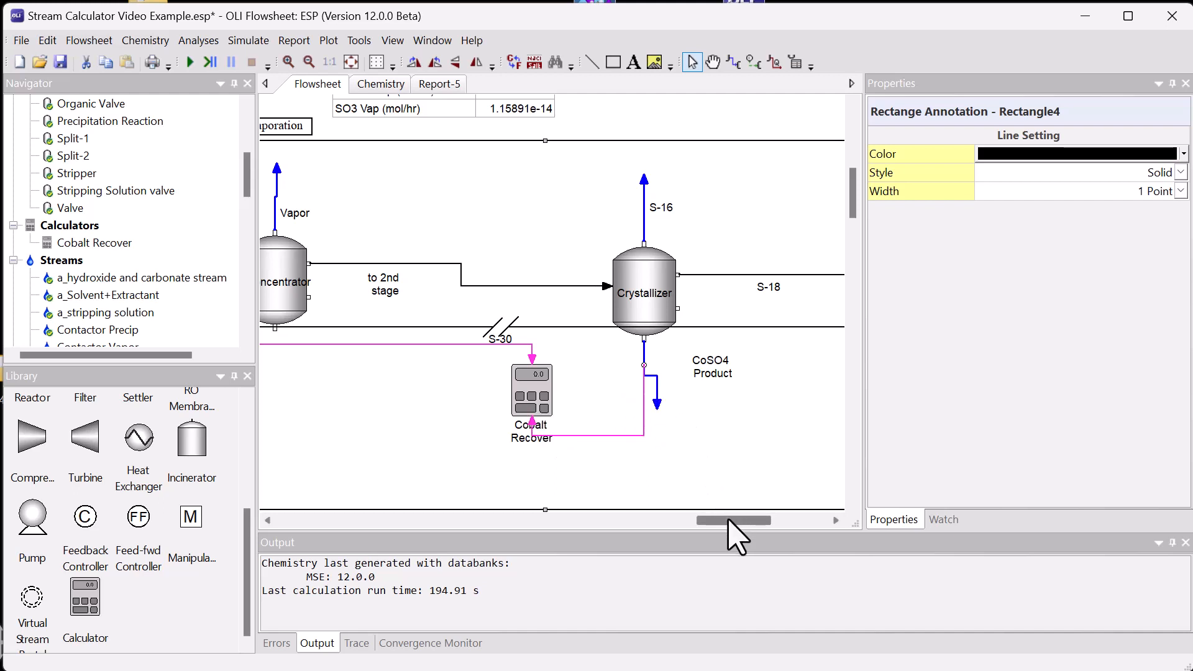
drag(729, 522, 401, 547)
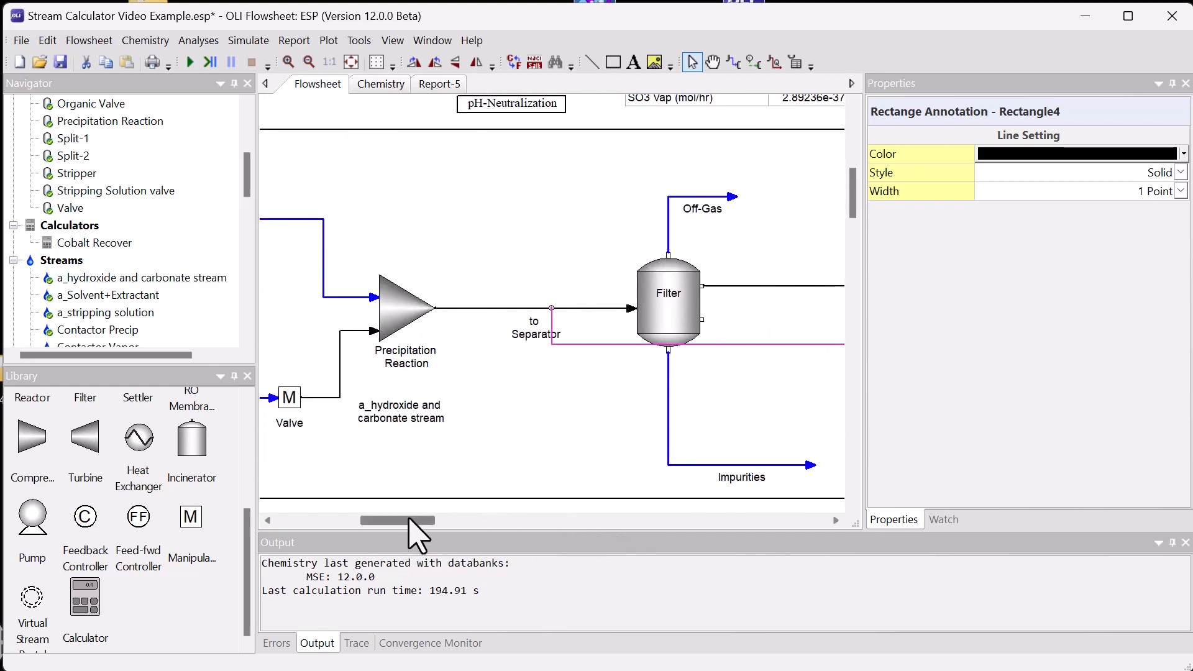
drag(413, 519, 754, 519)
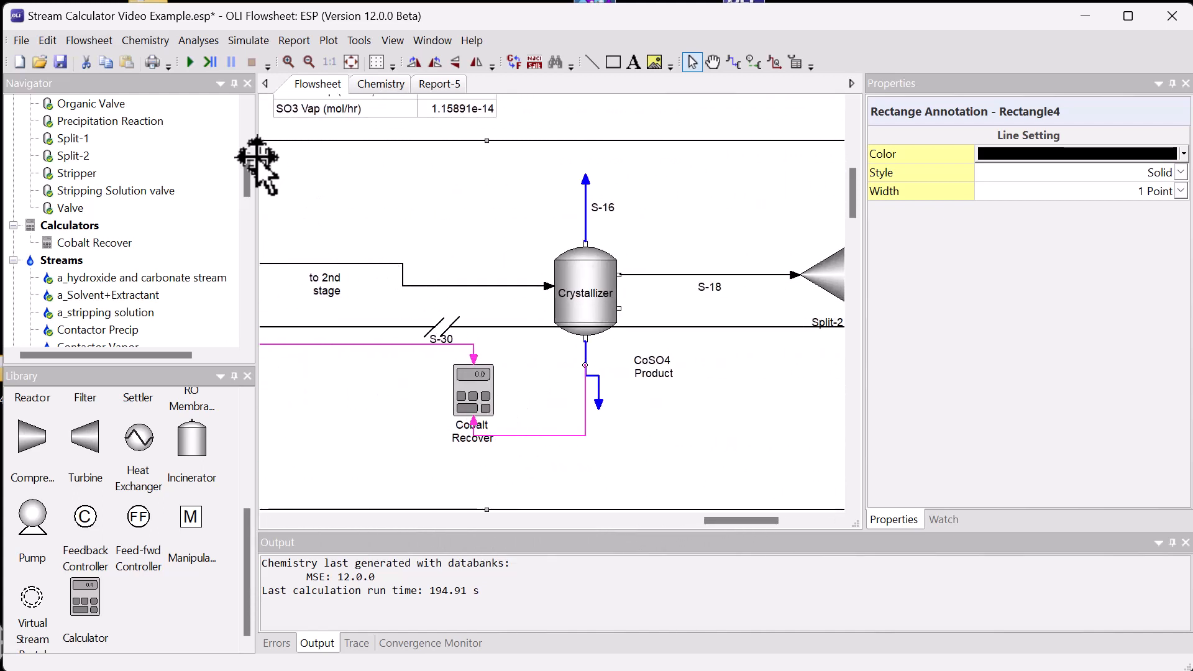
click(60, 62)
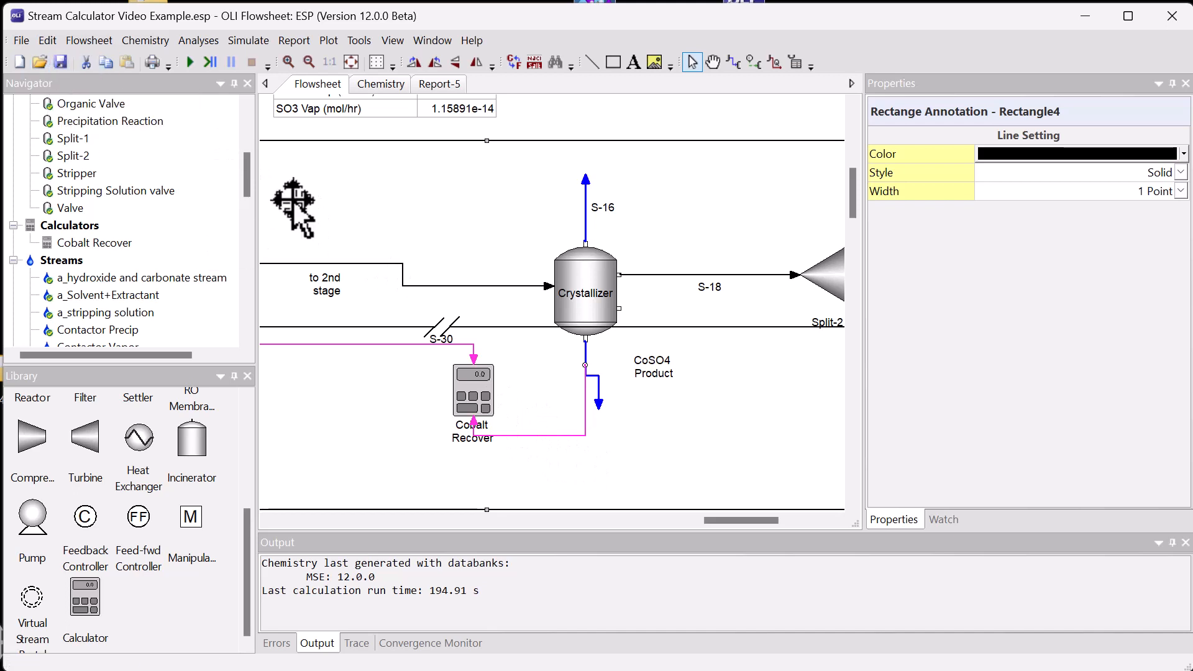
click(190, 62)
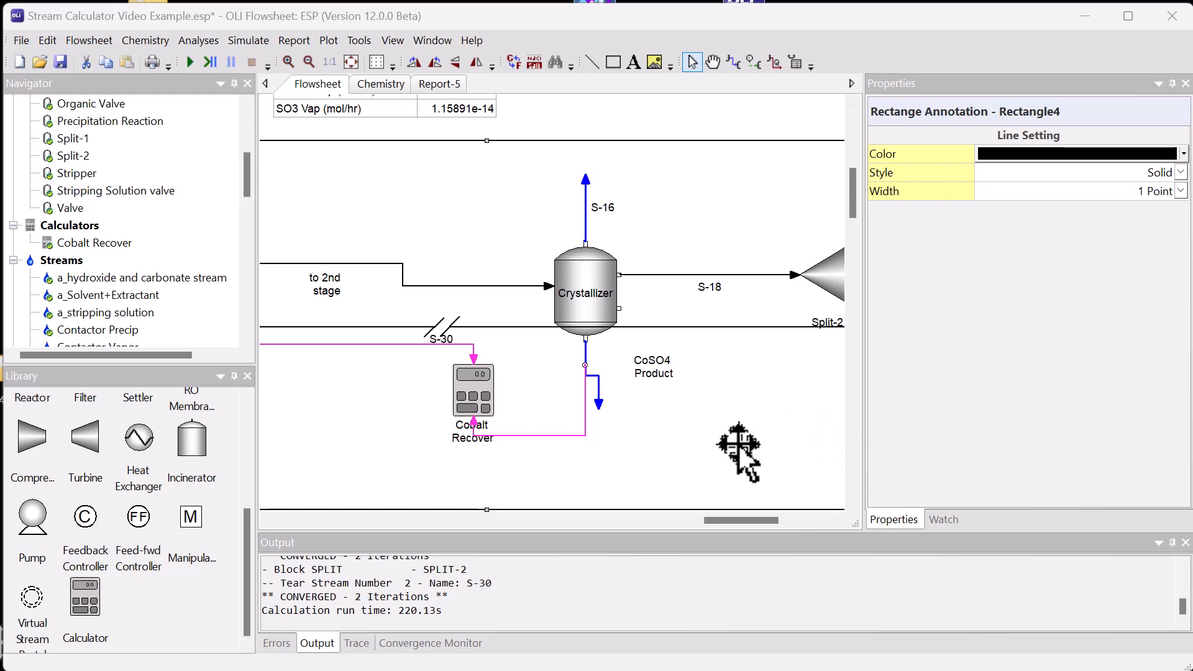
Step: Add a callout to the Cobalt Recover calculator and place it just below the CoSO4 Product label
right_click(480, 401)
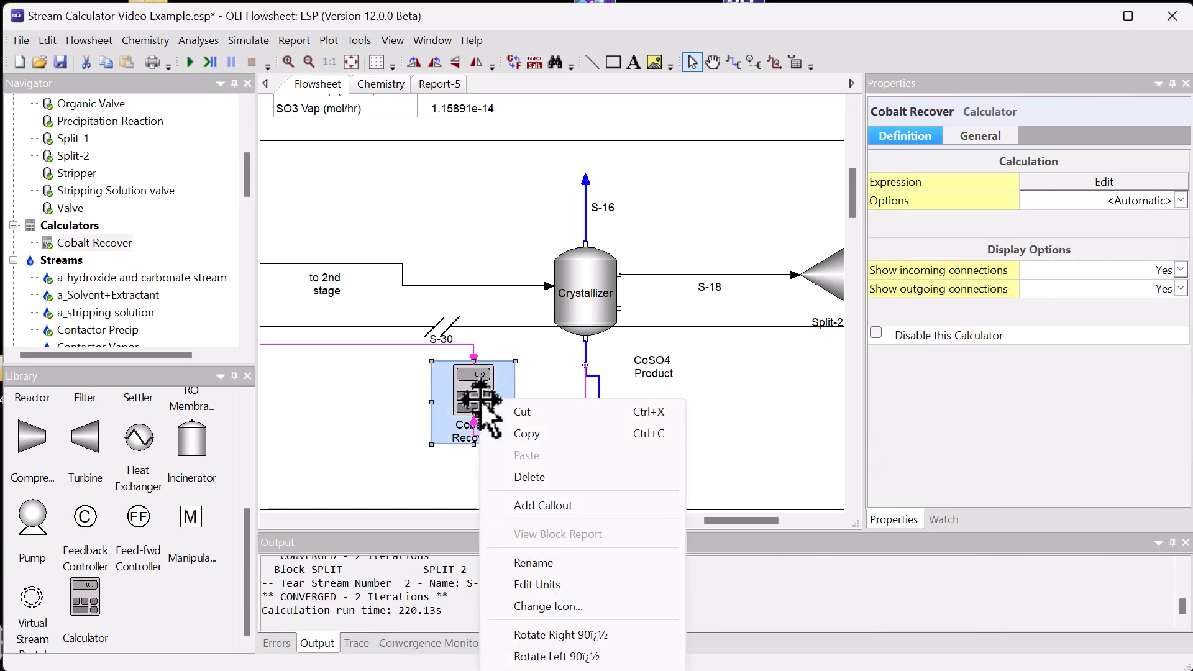
click(543, 505)
drag(698, 471, 794, 385)
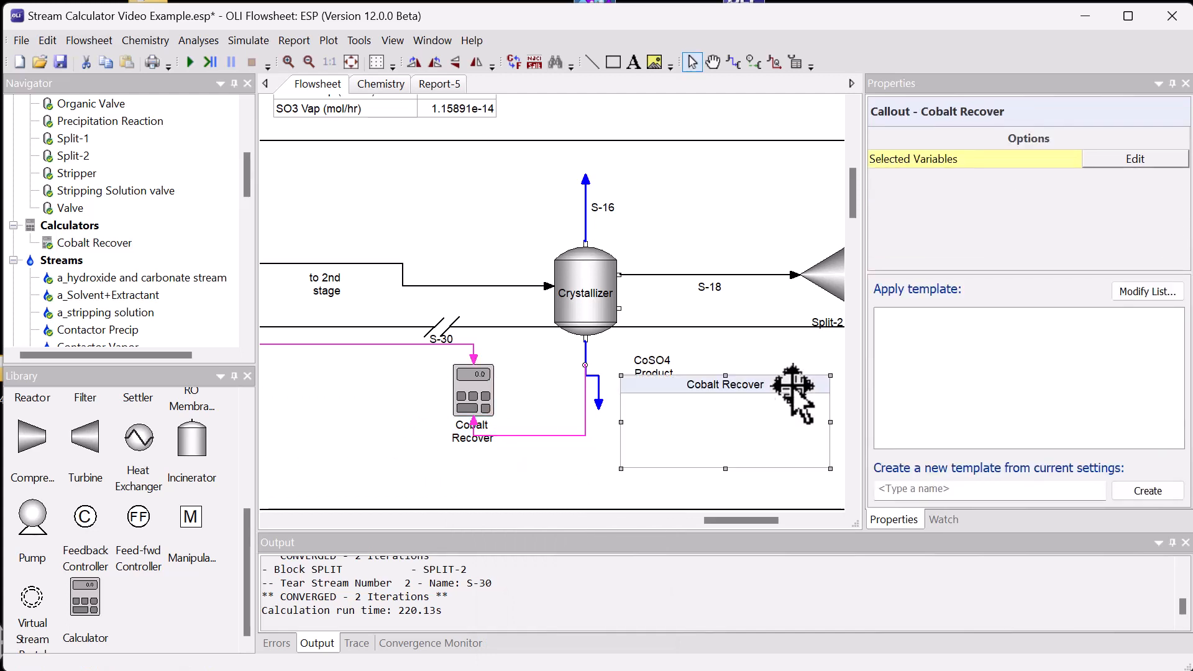
Step: Choose the calculated parameter Cobalt Recovery (mole %) as the variable shown in the Cobalt Recover callout
right_click(764, 420)
click(843, 543)
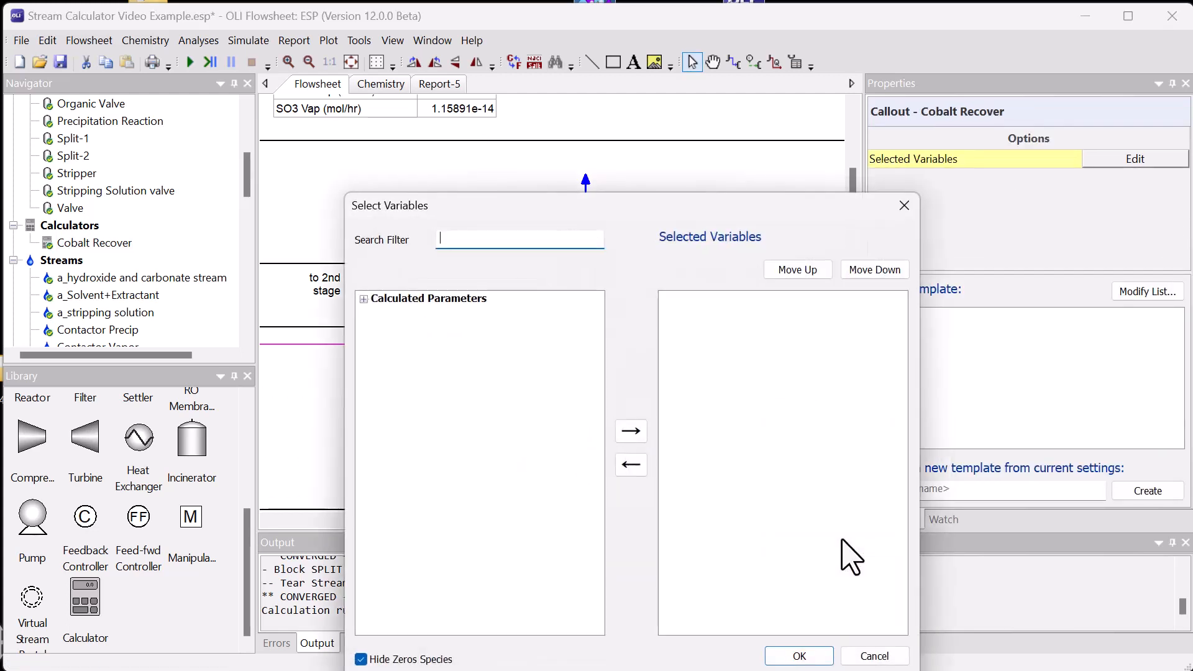
click(365, 299)
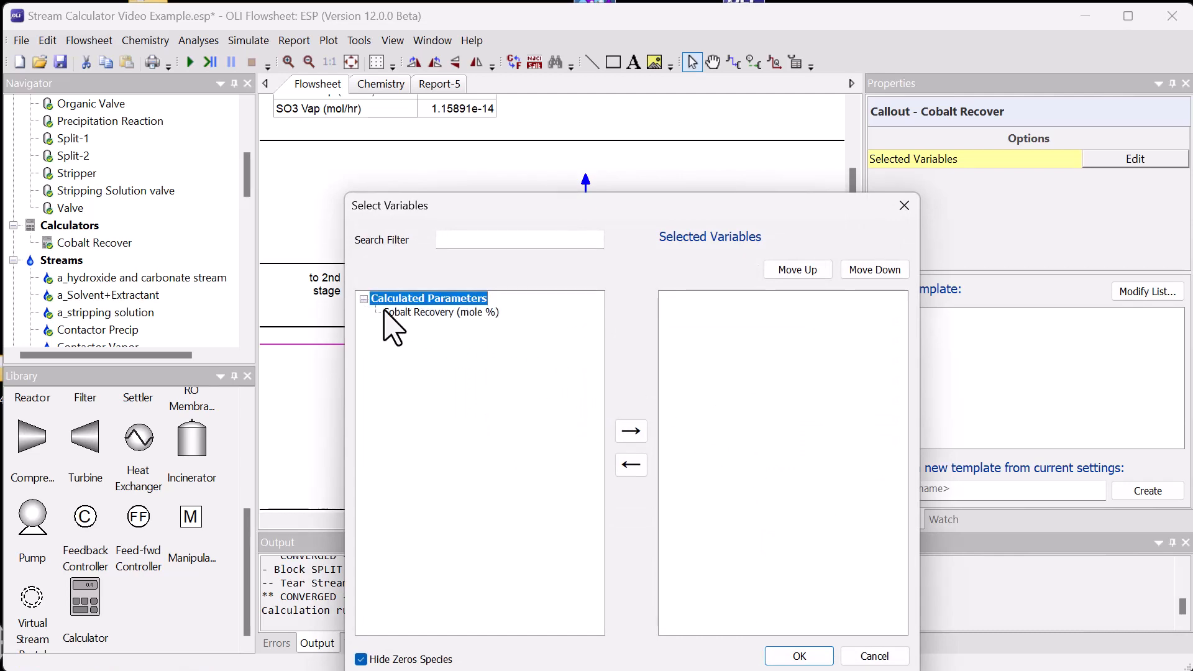
click(432, 313)
click(633, 431)
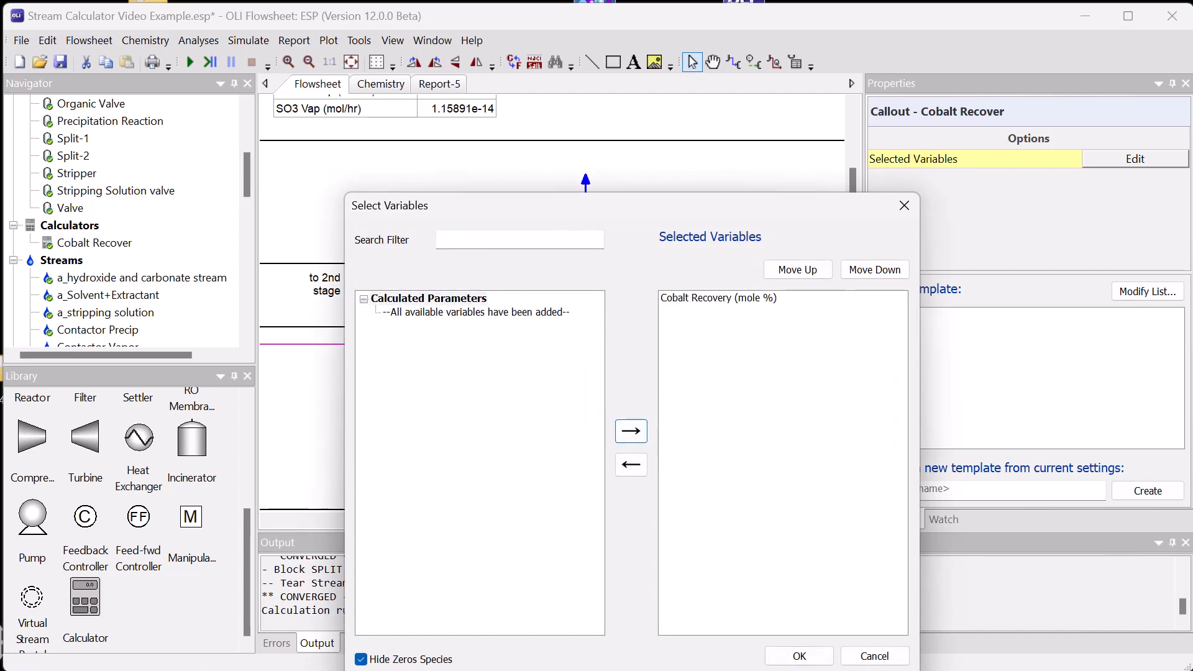
click(808, 657)
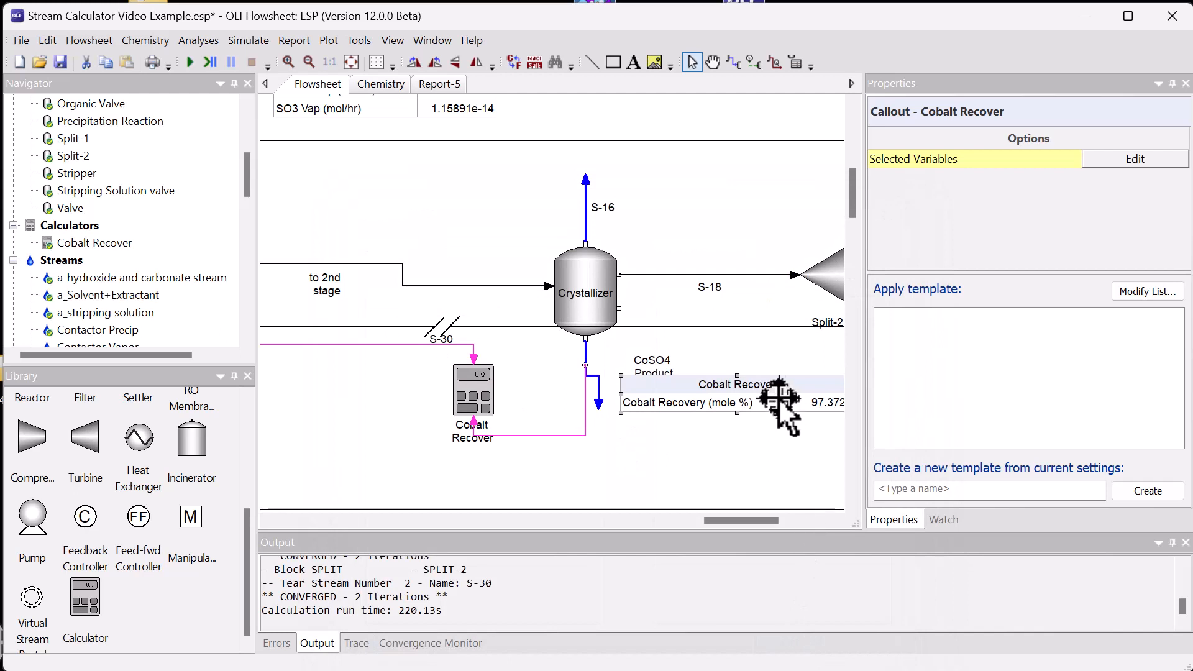
Step: Move the Cobalt Recover callout to just below the calculator block and save the flowsheet
drag(782, 381, 724, 448)
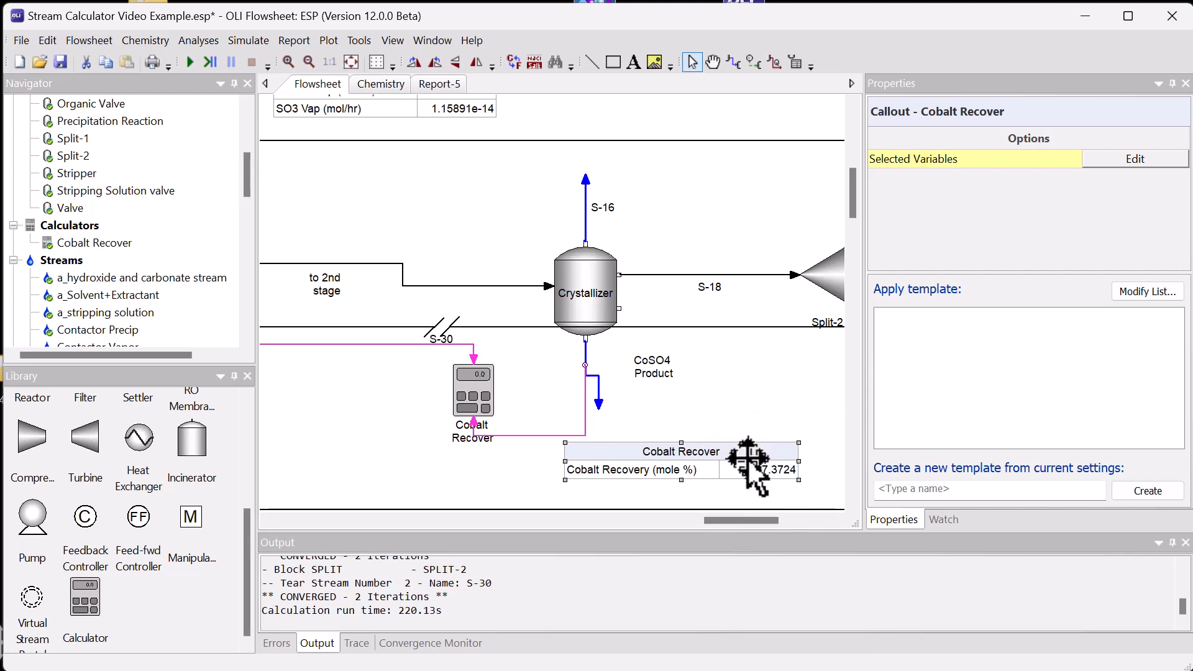
drag(754, 445, 675, 456)
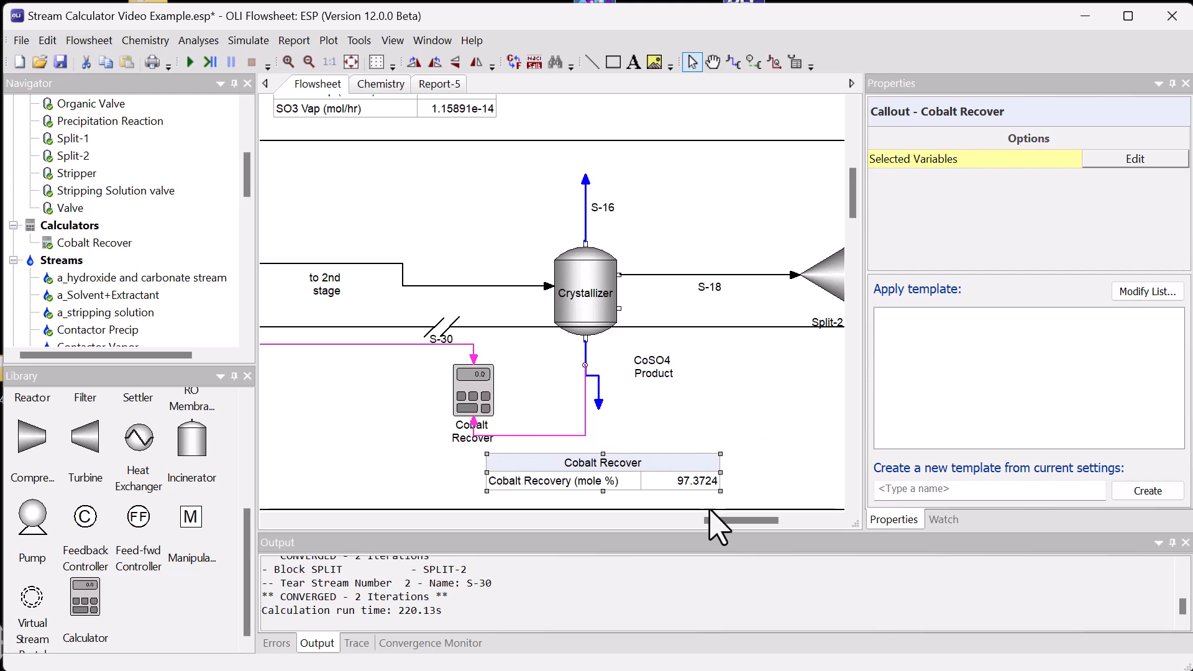
mouse_move(726, 522)
mouse_down()
mouse_move(390, 526)
mouse_move(693, 521)
mouse_move(714, 518)
mouse_move(723, 503)
mouse_up()
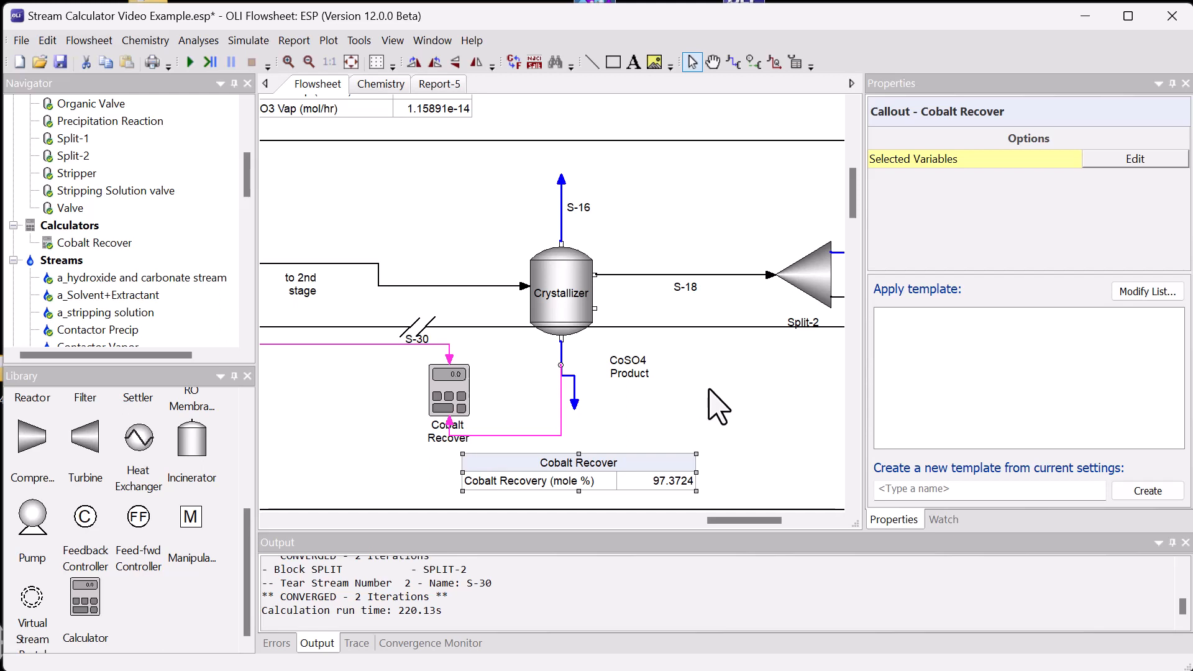
click(60, 63)
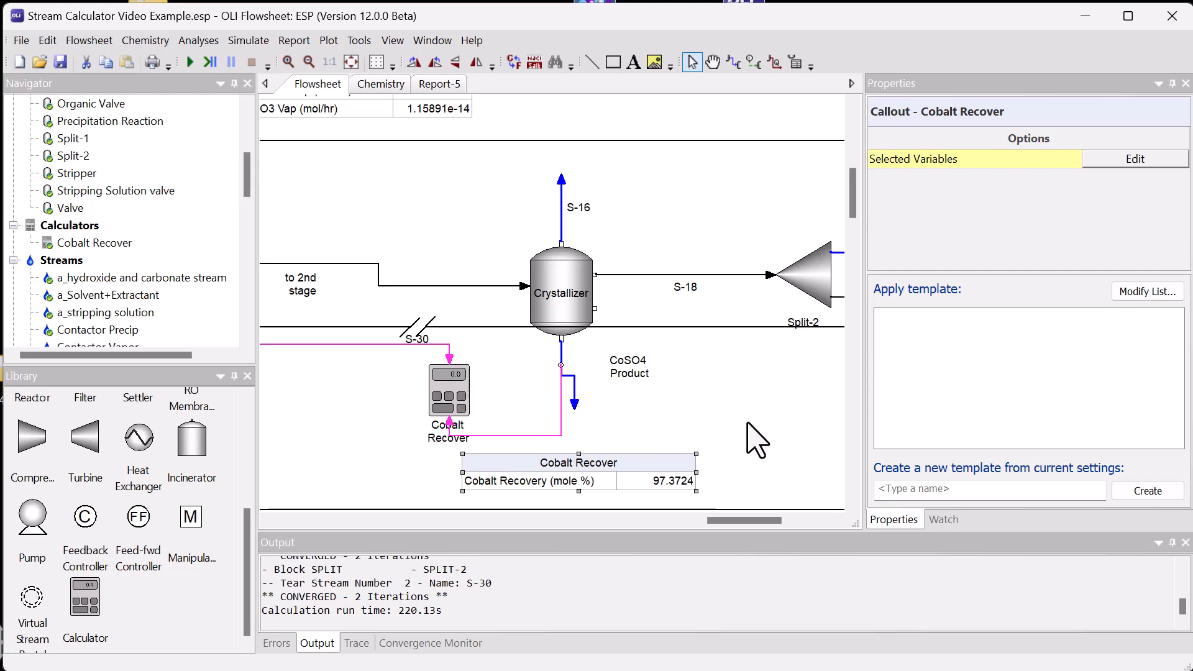